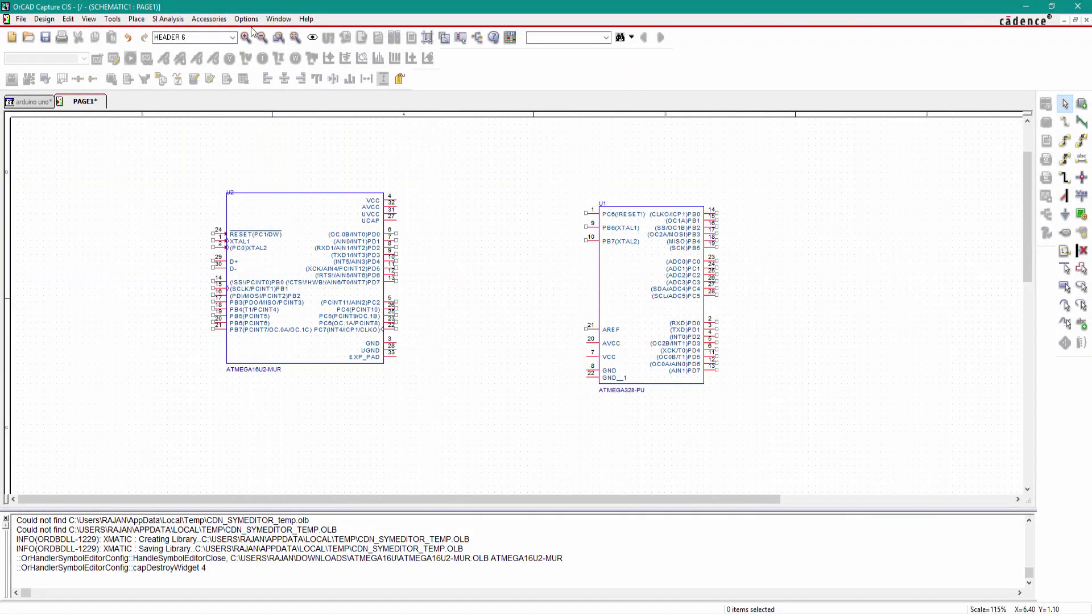
# Step: Set the schematic page grid spacing to 1/2 of pin to pin in the preferences
pyautogui.click(247, 19)
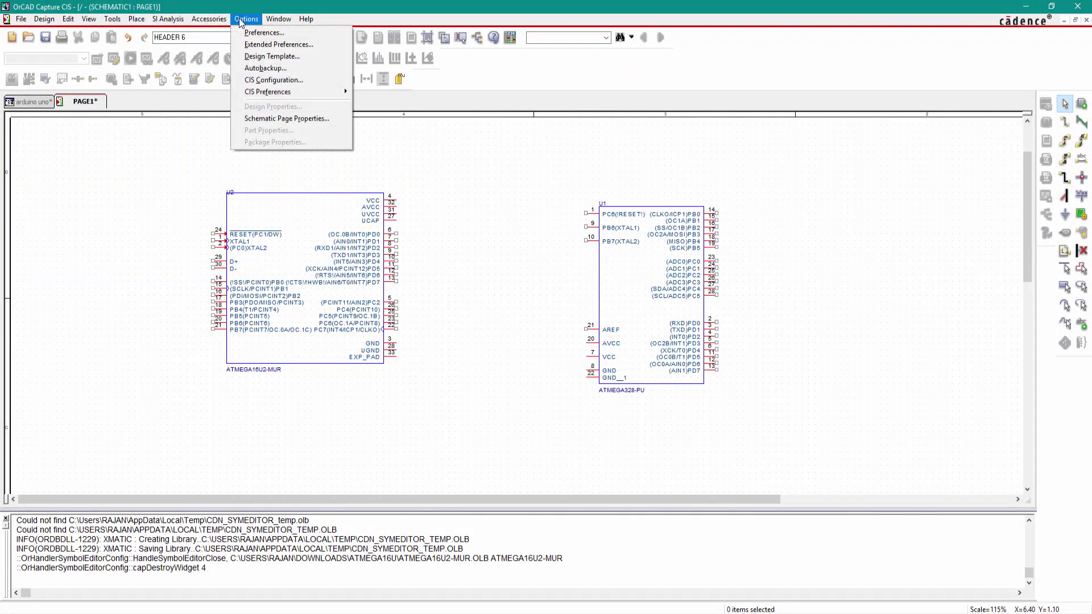
pyautogui.click(262, 34)
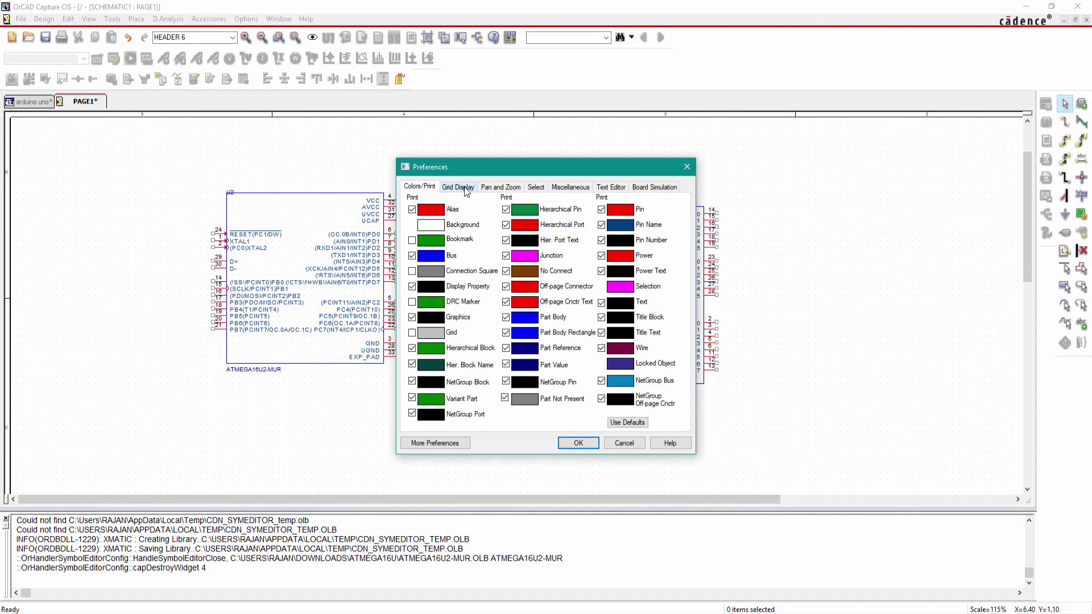
pyautogui.click(458, 188)
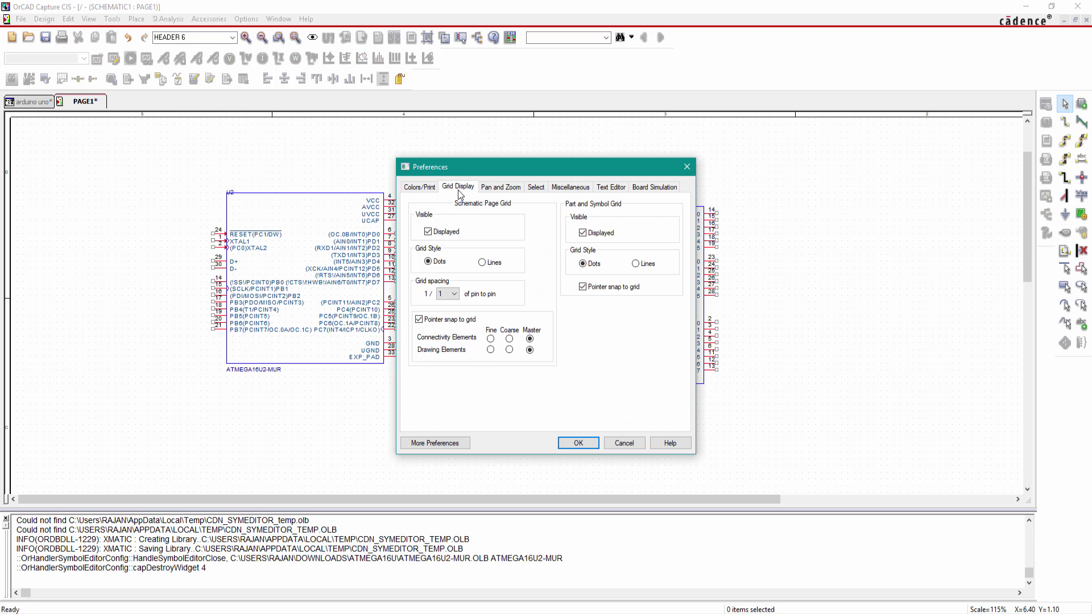
pyautogui.click(457, 294)
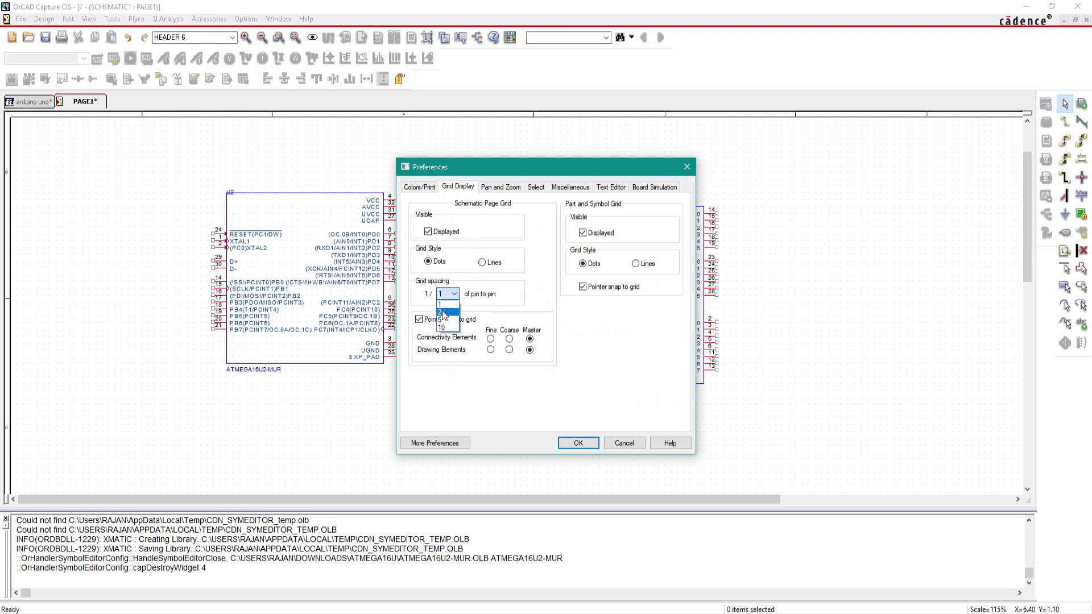
pyautogui.click(444, 313)
# Step: Set the schematic page editor's zoom factor to 1.2 and apply the preferences
pyautogui.click(501, 187)
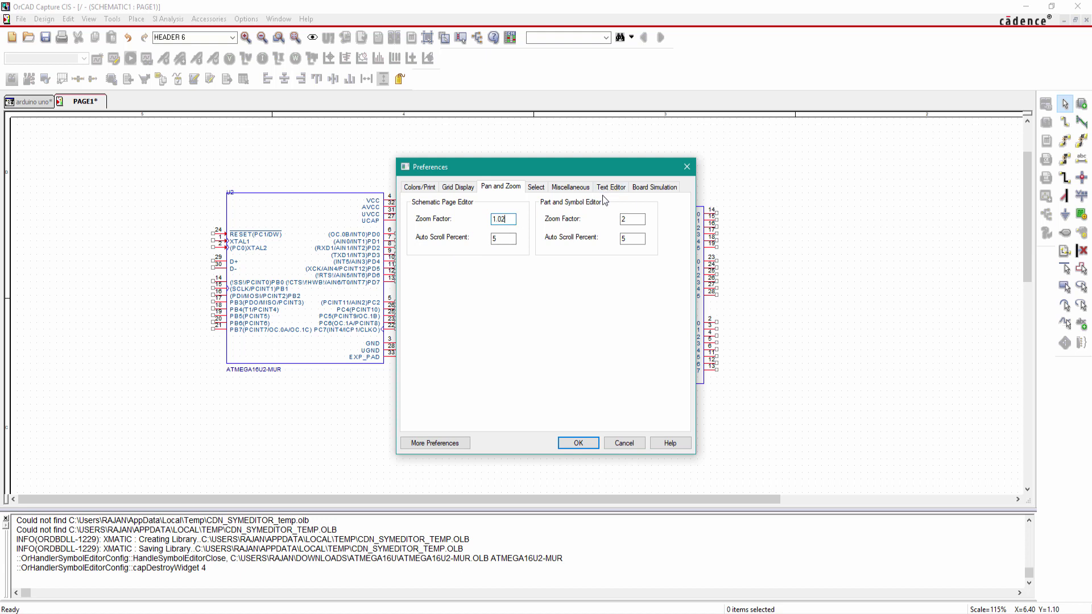
pyautogui.press('BackSpace')
pyautogui.press('BackSpace')
pyautogui.write('2')
pyautogui.doubleClick(621, 224)
pyautogui.click(578, 443)
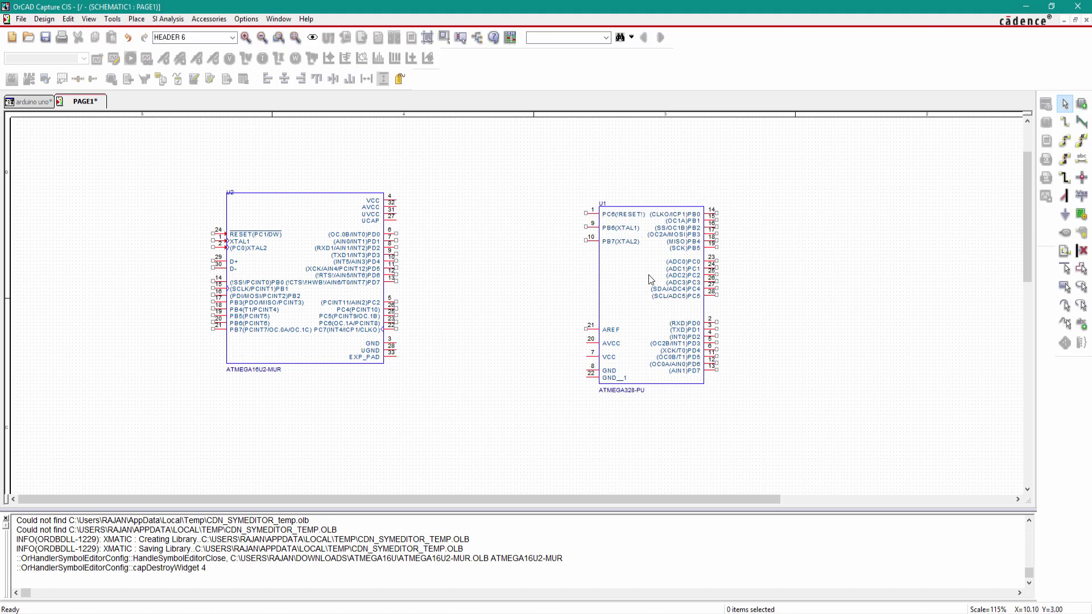
# Step: Check the connectors in the Arduino Uno PDF in Acrobat Reader, and select all libraries for part placement in OrCAD Capture
pyautogui.hotkey('alt', 'Tab')
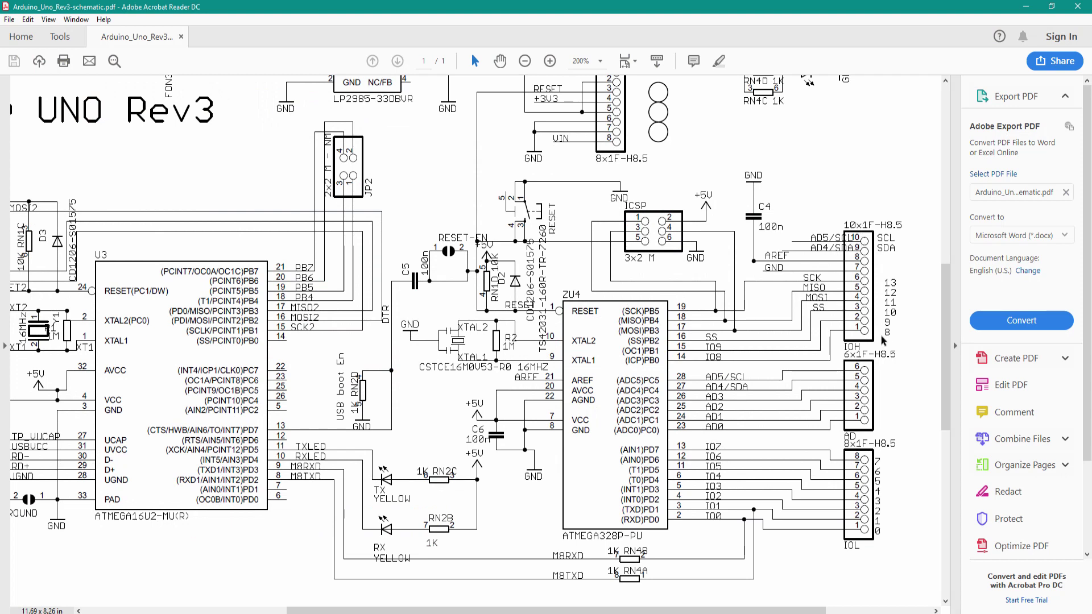
pyautogui.hotkey('alt', 'Tab')
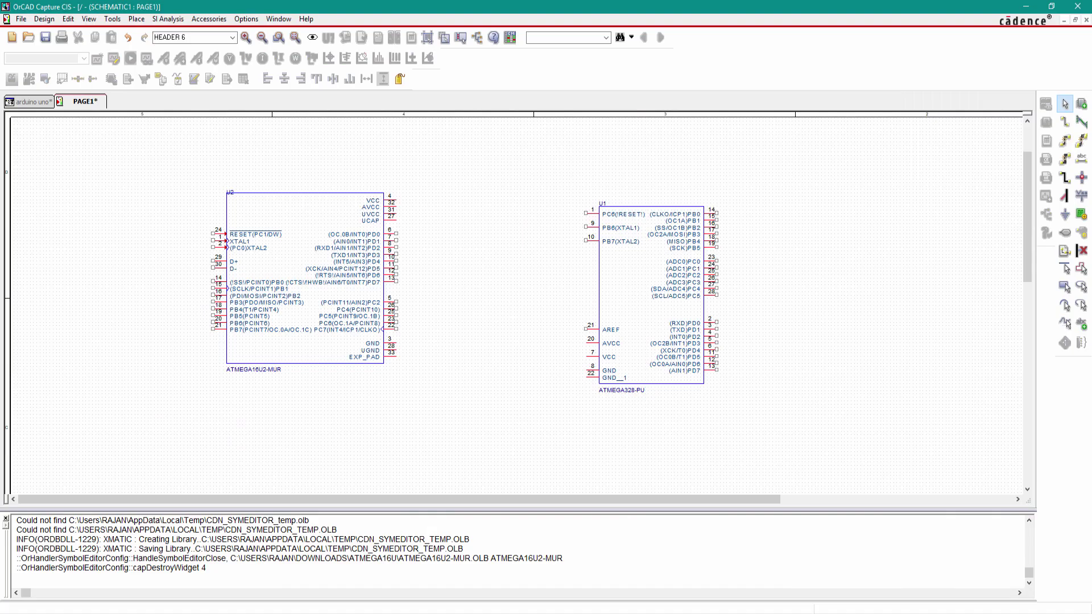
pyautogui.click(1081, 105)
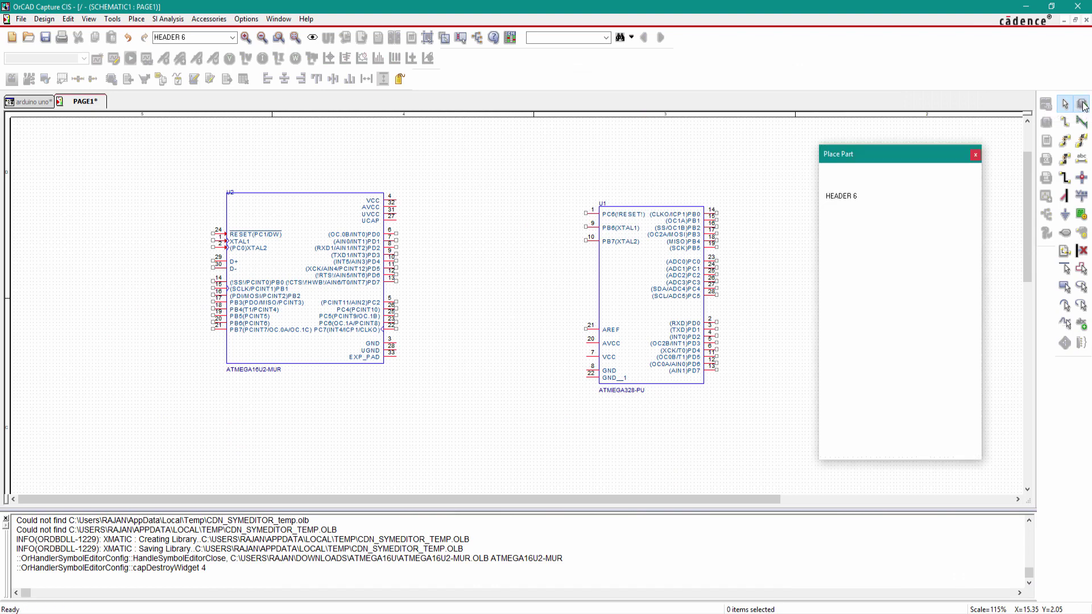
pyautogui.click(878, 339)
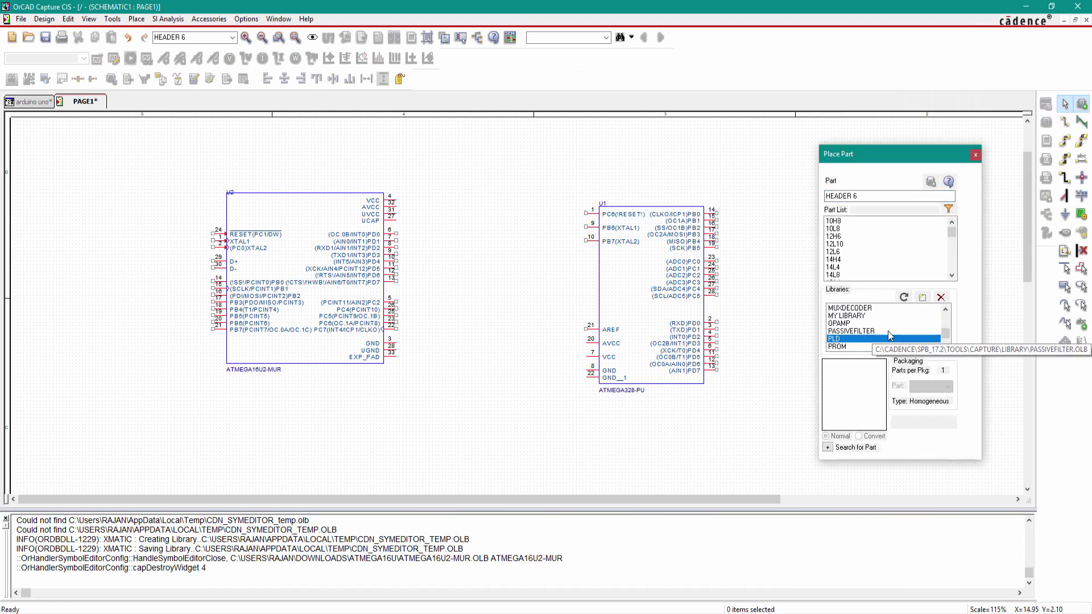
pyautogui.hotkey('ctrl', 'a')
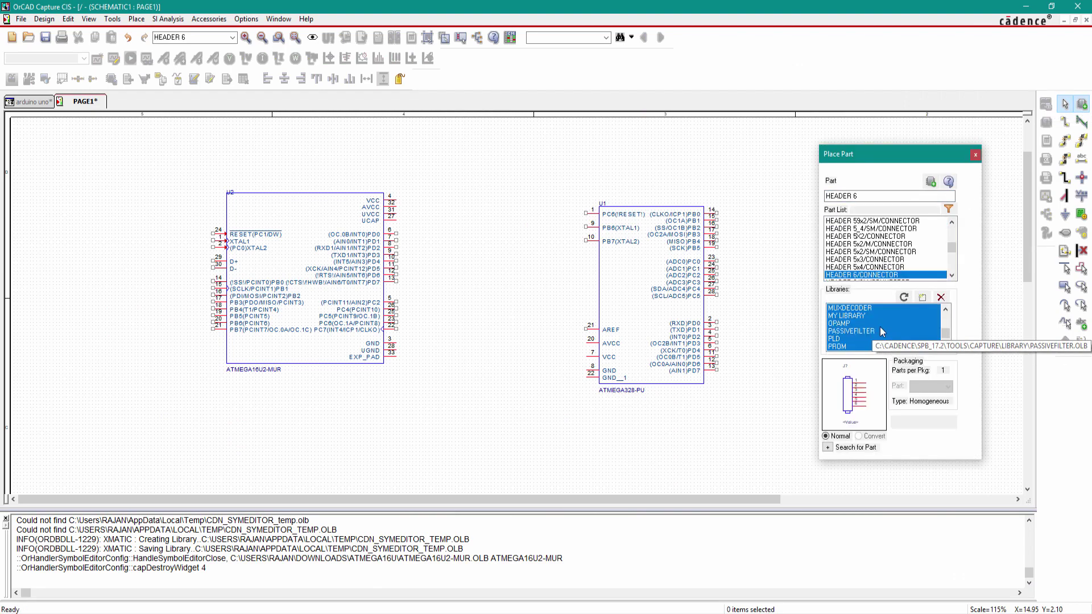
# Step: Find the HEADER 10 connector and place it mirrored horizontally beside the upper pins of the ATMEGA328-PU
pyautogui.click(855, 195)
pyautogui.moveTo(856, 195); pyautogui.dragTo(826, 195)
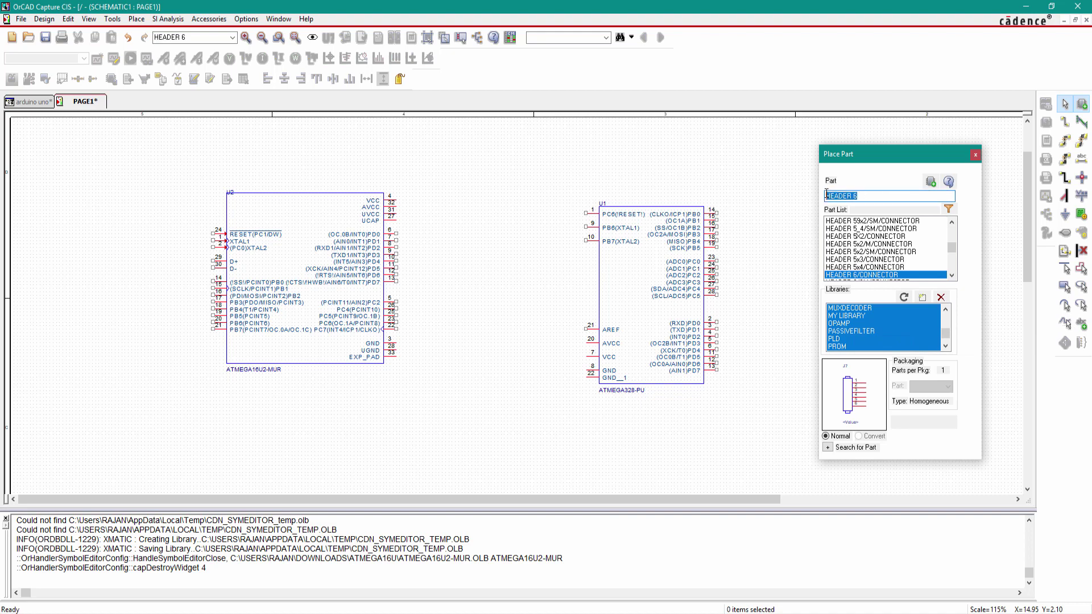
pyautogui.write('HEADER 10')
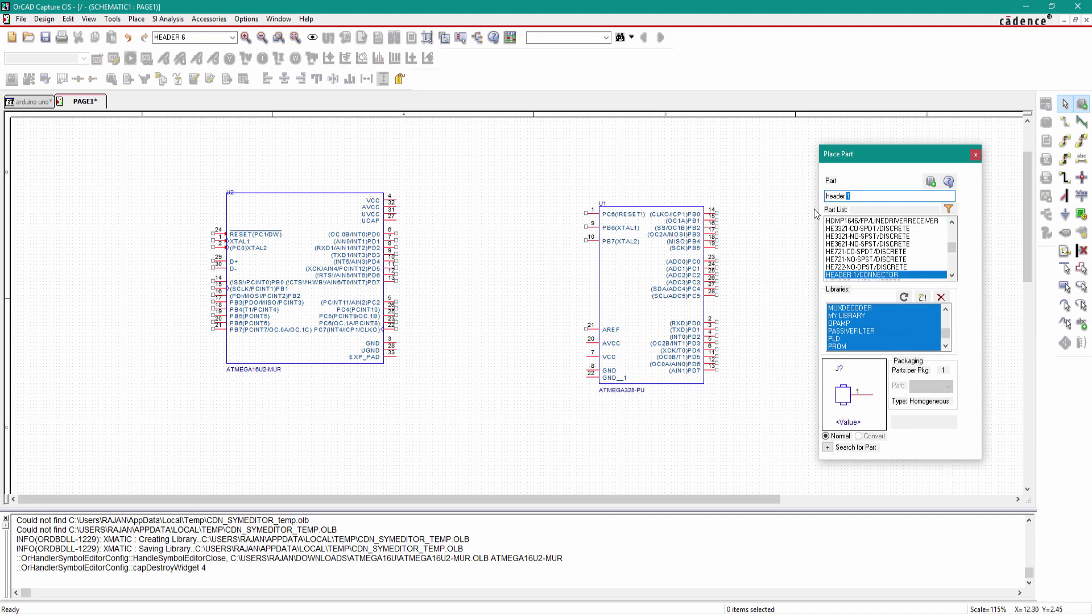
pyautogui.doubleClick(860, 275)
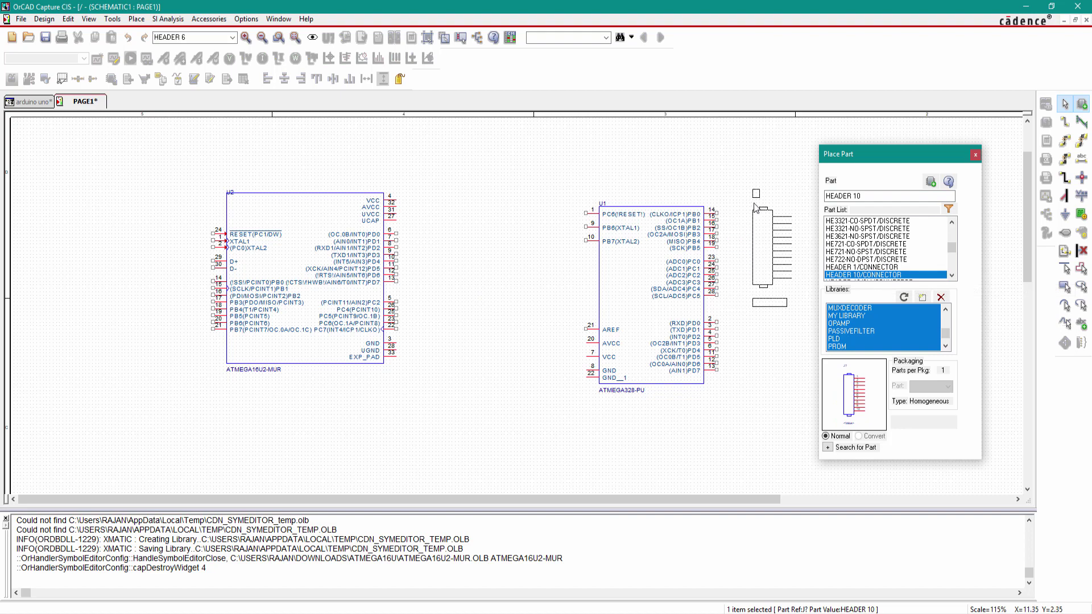
pyautogui.press('h')
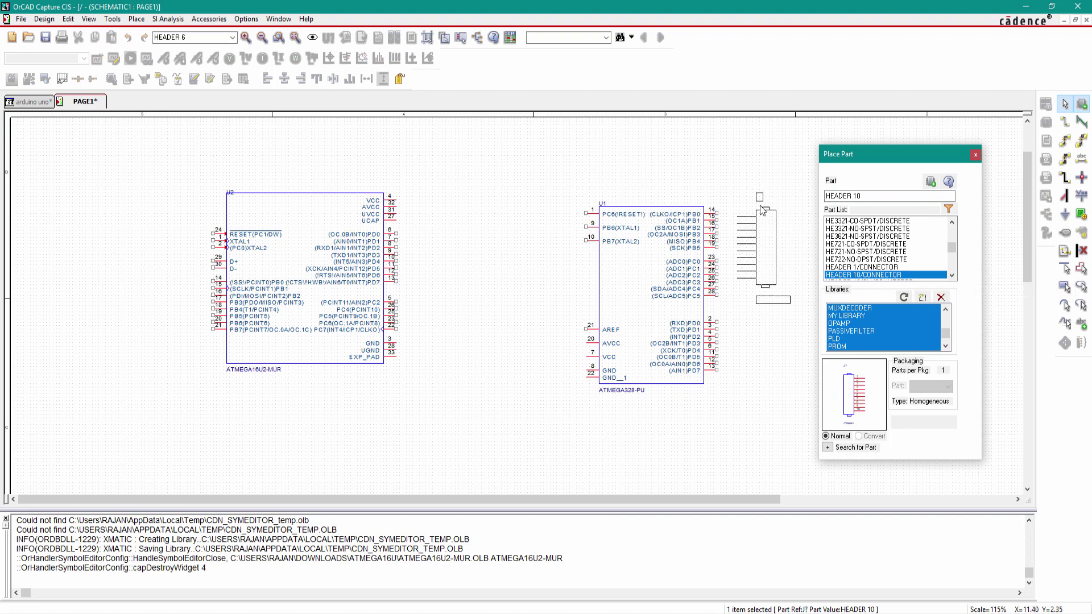
pyautogui.click(782, 197)
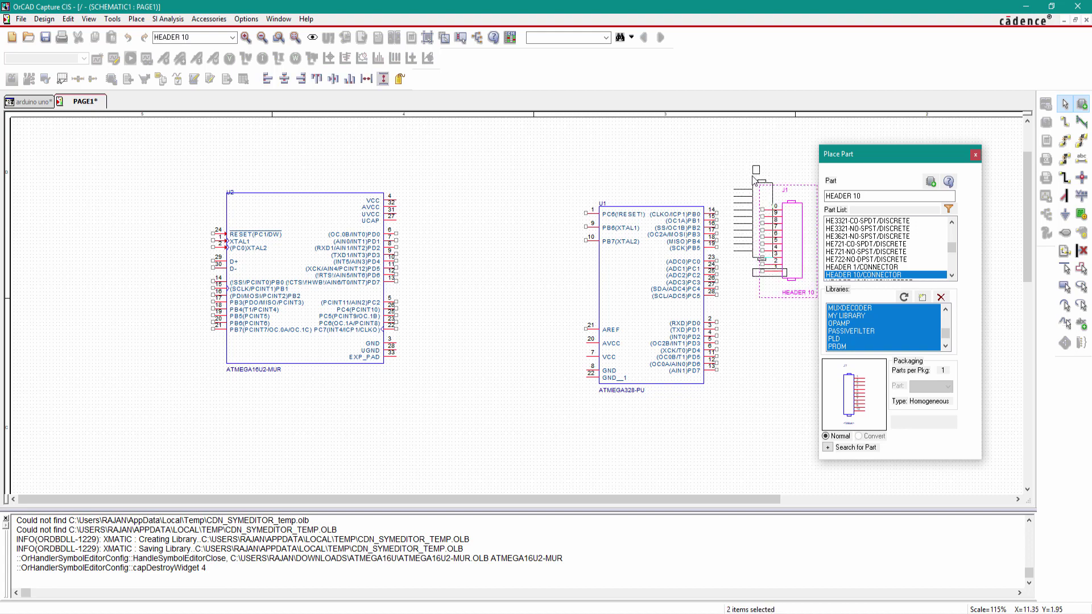
pyautogui.press('Escape')
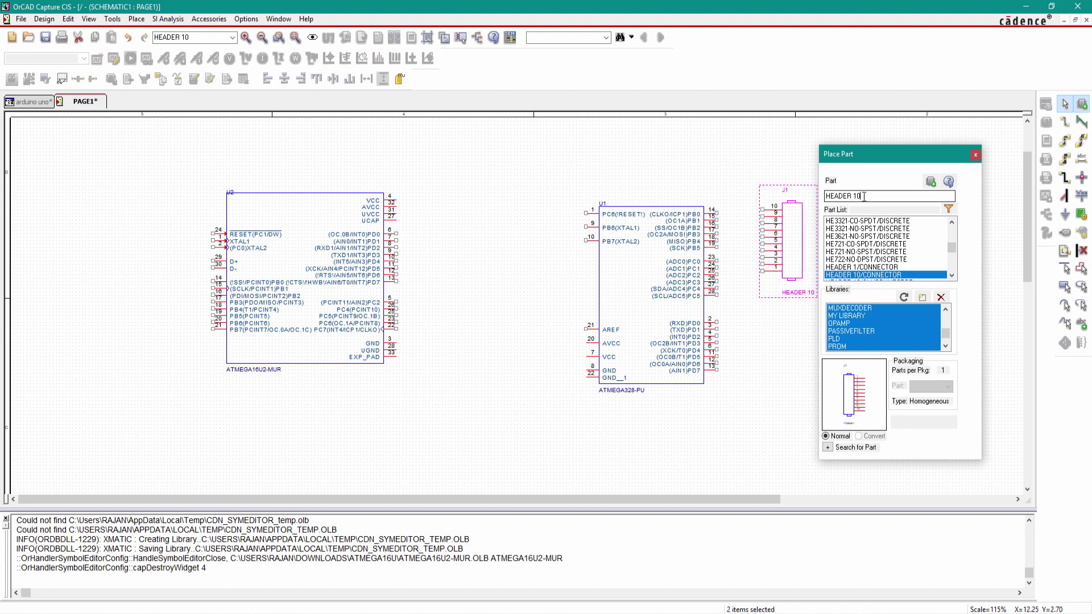
# Step: Place a HEADER 6 connector below the 10-pin header, with its pins facing the ATMEGA328-PU
pyautogui.moveTo(863, 195); pyautogui.dragTo(855, 195)
pyautogui.write('6')
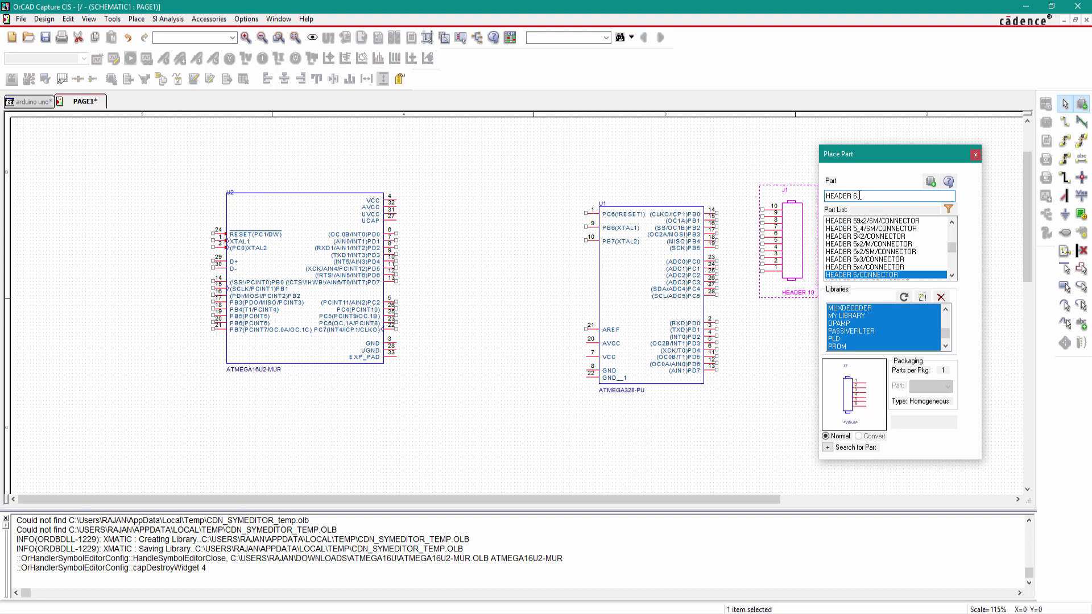
pyautogui.click(774, 308)
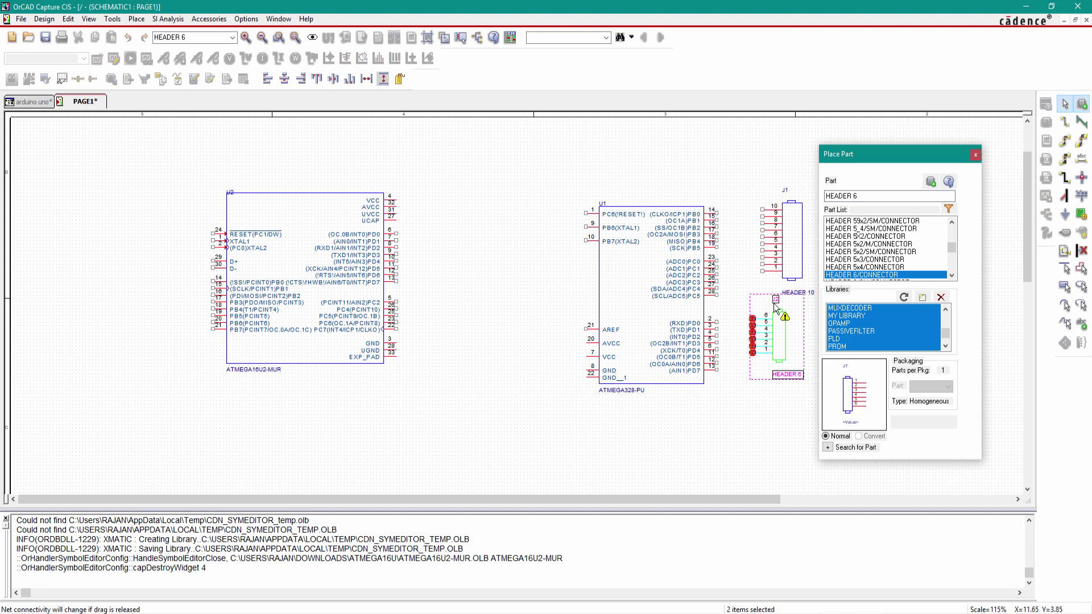
pyautogui.press('Escape')
# Step: Place a HEADER 8 connector below the 6-pin header, pins facing the ATMEGA328-PU, and end part placement
pyautogui.click(863, 194)
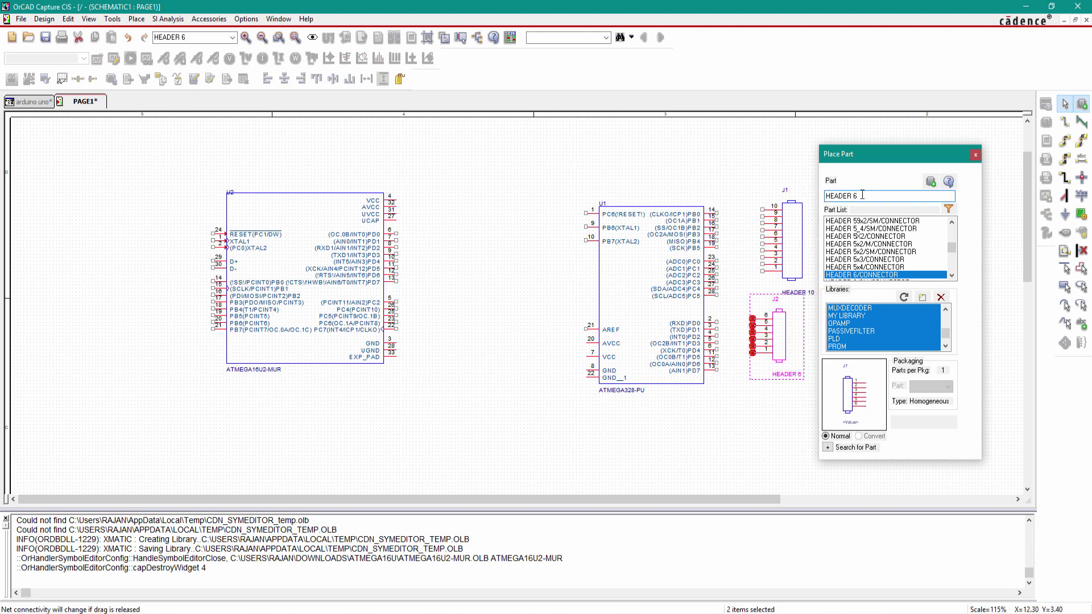
pyautogui.press('BackSpace')
pyautogui.write('8')
pyautogui.press('Return')
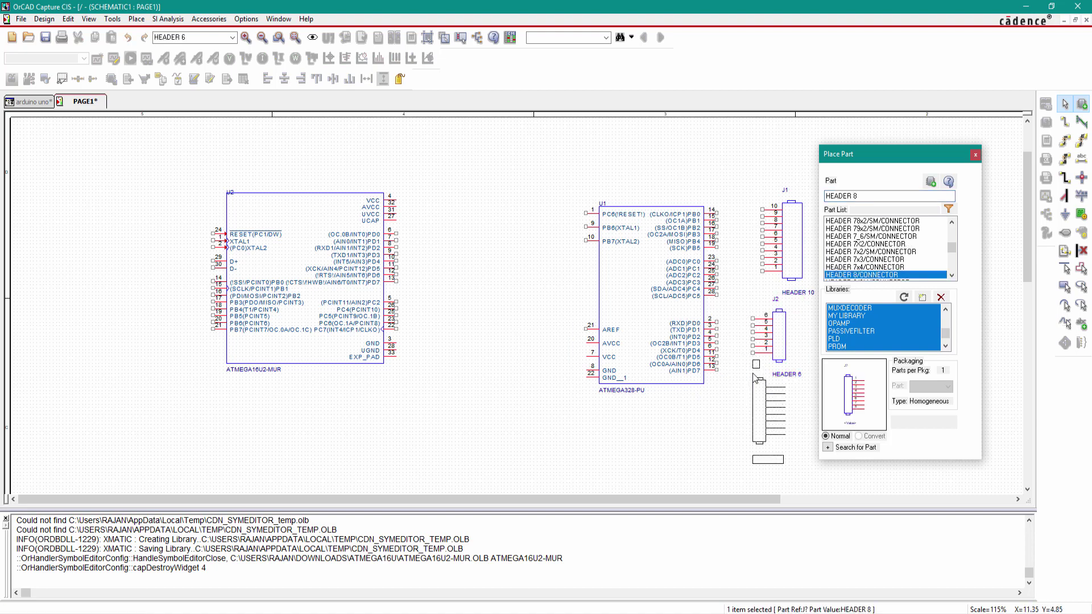
pyautogui.click(767, 394)
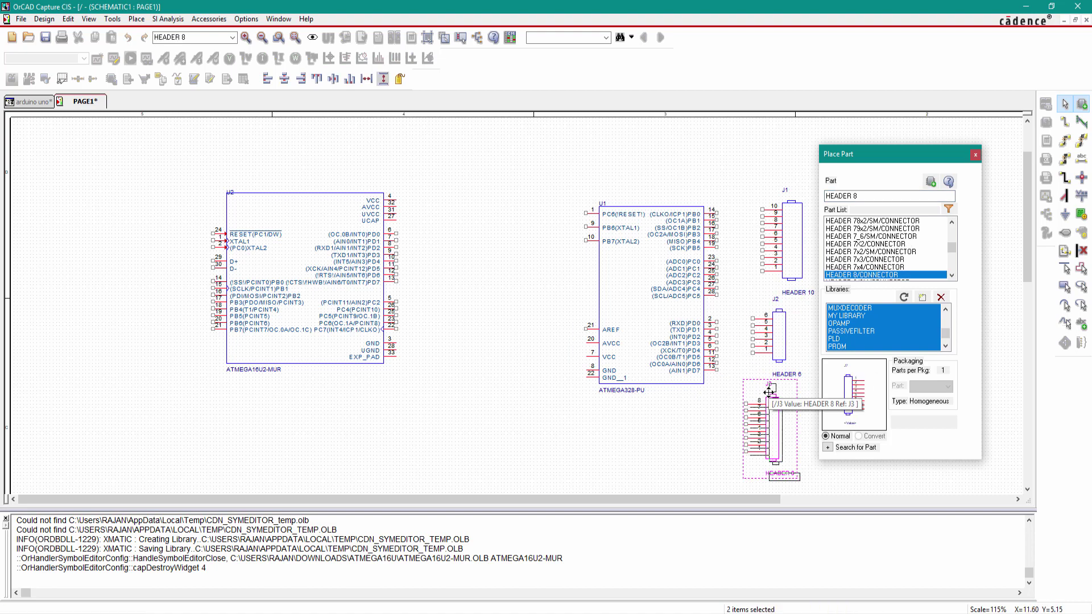
pyautogui.click(976, 155)
pyautogui.click(870, 300)
# Step: Move the J1 reference and HEADER 10 value label close to their connector and adjust the J2 reference
pyautogui.keyDown('ctrl'); pyautogui.scroll(1, 871, 300); pyautogui.keyUp('ctrl')
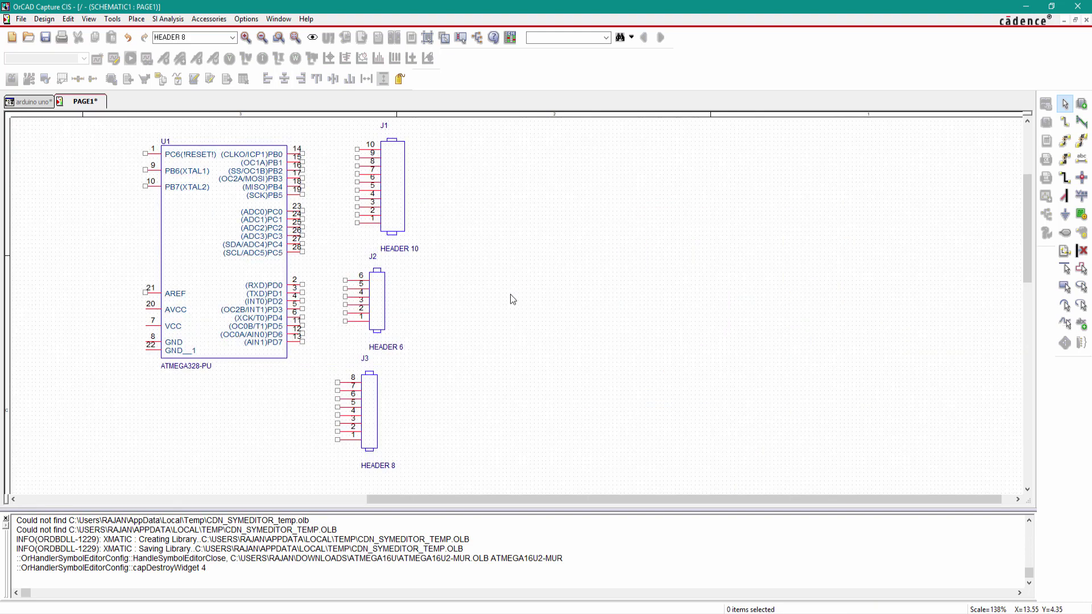
pyautogui.keyDown('ctrl'); pyautogui.scroll(1, 332, 220); pyautogui.keyUp('ctrl')
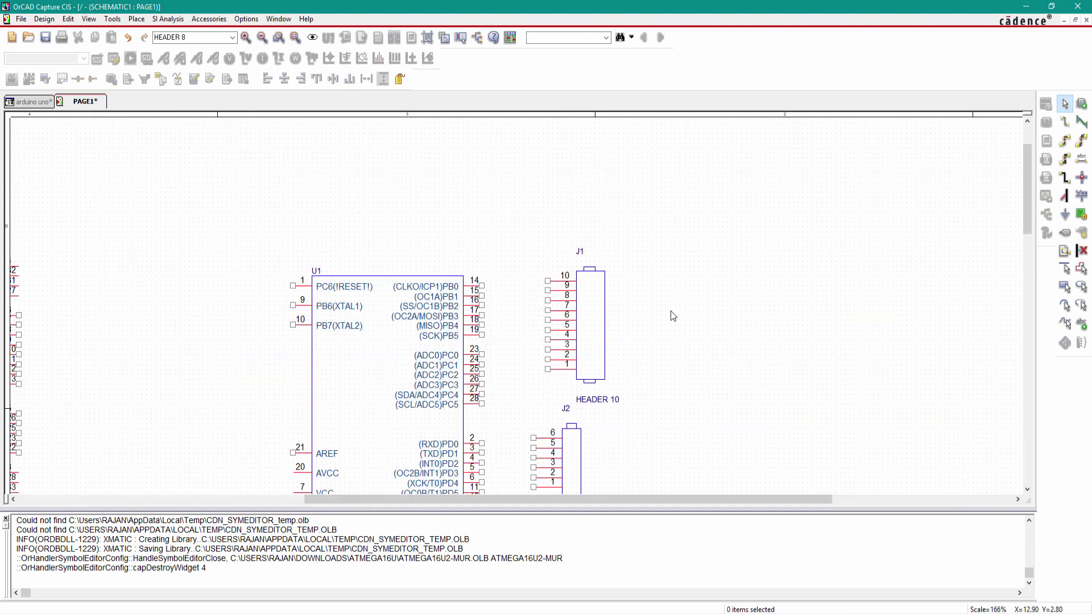
pyautogui.click(582, 252)
pyautogui.moveTo(579, 263); pyautogui.dragTo(578, 264)
pyautogui.click(638, 381)
pyautogui.moveTo(593, 405); pyautogui.dragTo(565, 382)
pyautogui.click(568, 418)
pyautogui.click(620, 350)
# Step: Move the HEADER 6 and HEADER 8 value labels to sit neatly beneath their connectors
pyautogui.scroll(-2, 620, 350)
pyautogui.click(647, 382)
pyautogui.scroll(-2, 673, 340)
pyautogui.moveTo(571, 319)
pyautogui.mouseDown()
pyautogui.moveTo(593, 313)
pyautogui.moveTo(554, 321)
pyautogui.mouseUp()
pyautogui.click(657, 274)
pyautogui.scroll(-1, 657, 274)
pyautogui.moveTo(573, 439); pyautogui.dragTo(560, 428)
pyautogui.click(647, 383)
pyautogui.scroll(4, 760, 350)
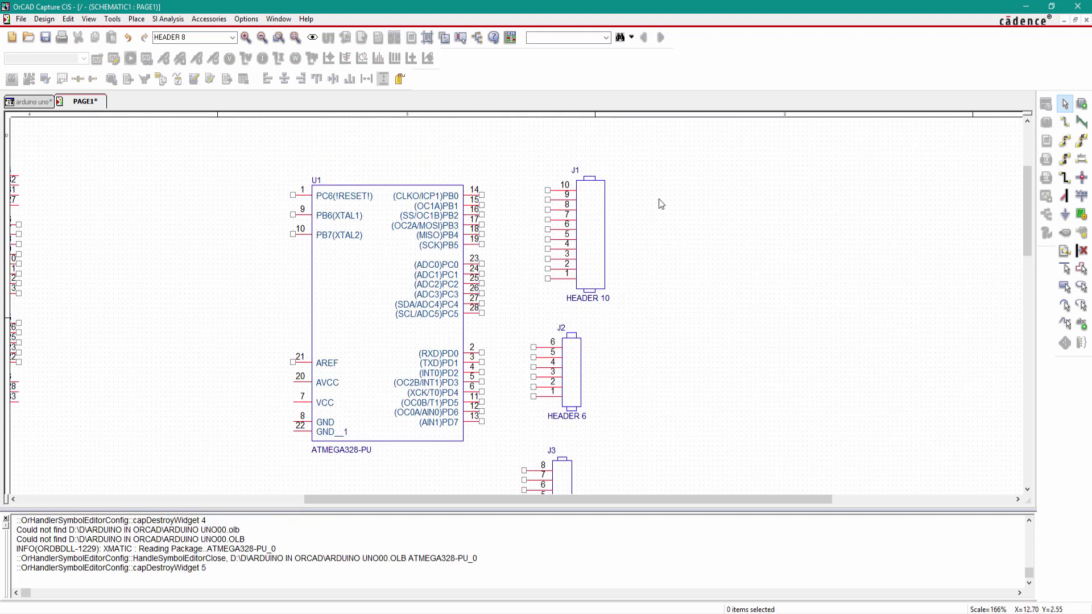
# Step: Check the ATMEGA328P pin arrangement in the Arduino Uno reference PDF and open the ATMEGA328-PU symbol for editing in OrCAD Capture
pyautogui.hotkey('alt', 'Tab')
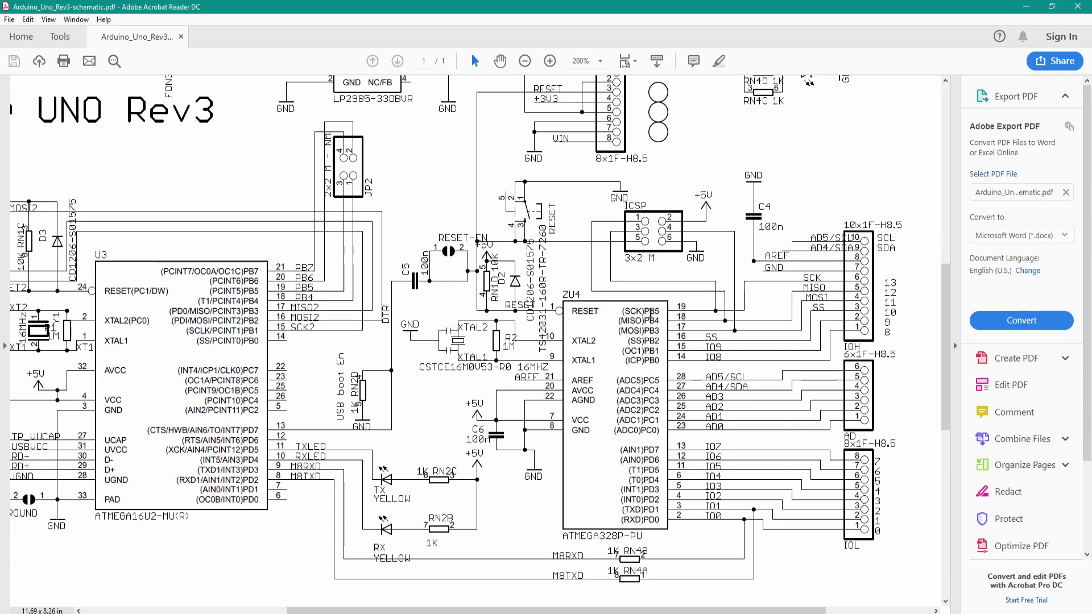
pyautogui.hotkey('alt', 'Tab')
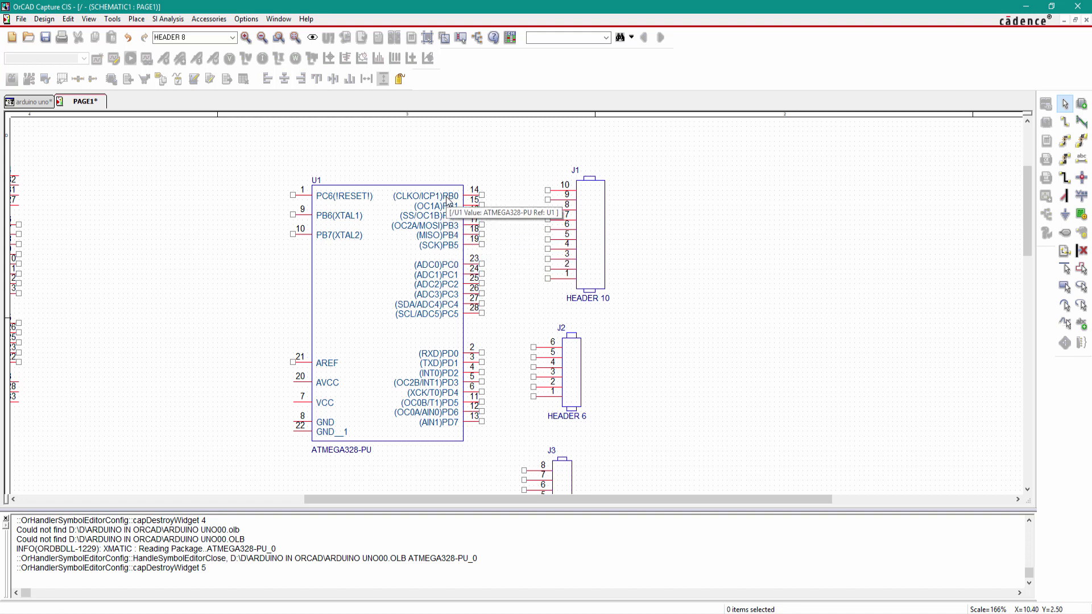
pyautogui.click(389, 263)
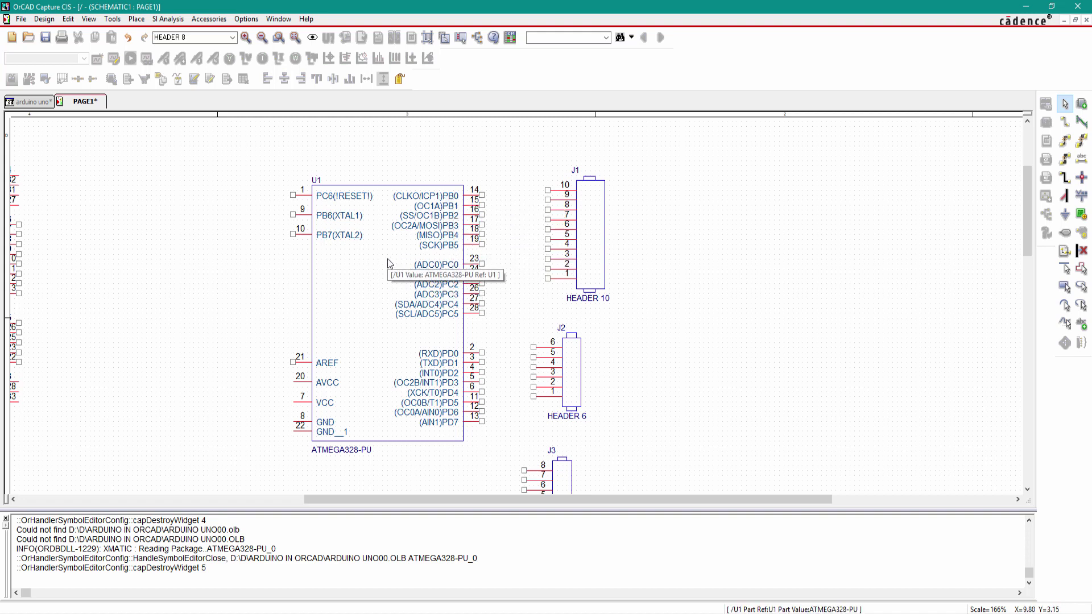
pyautogui.rightClick(389, 263)
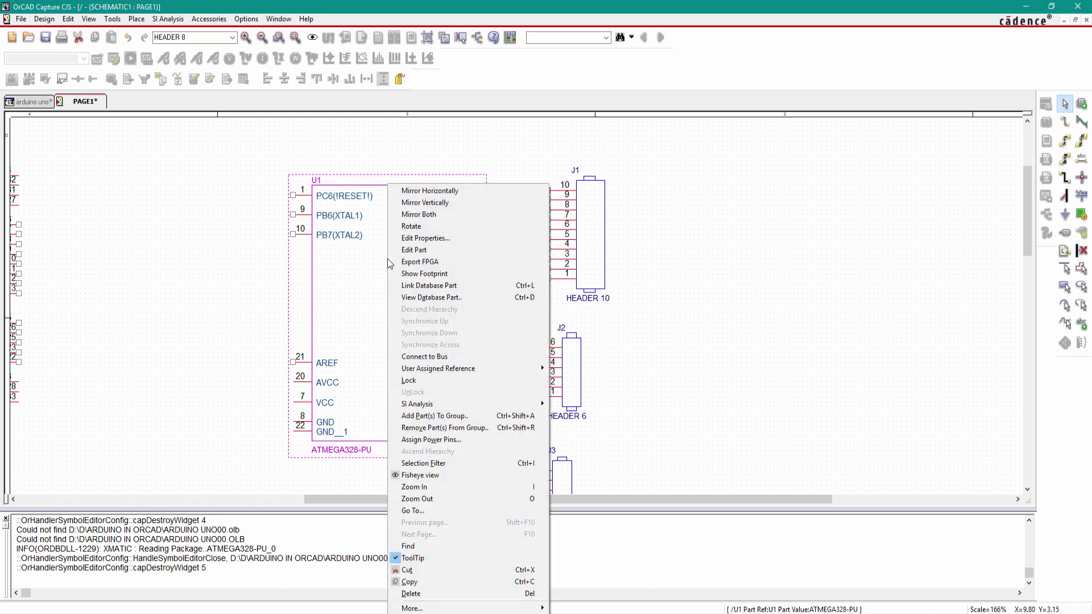
pyautogui.click(419, 254)
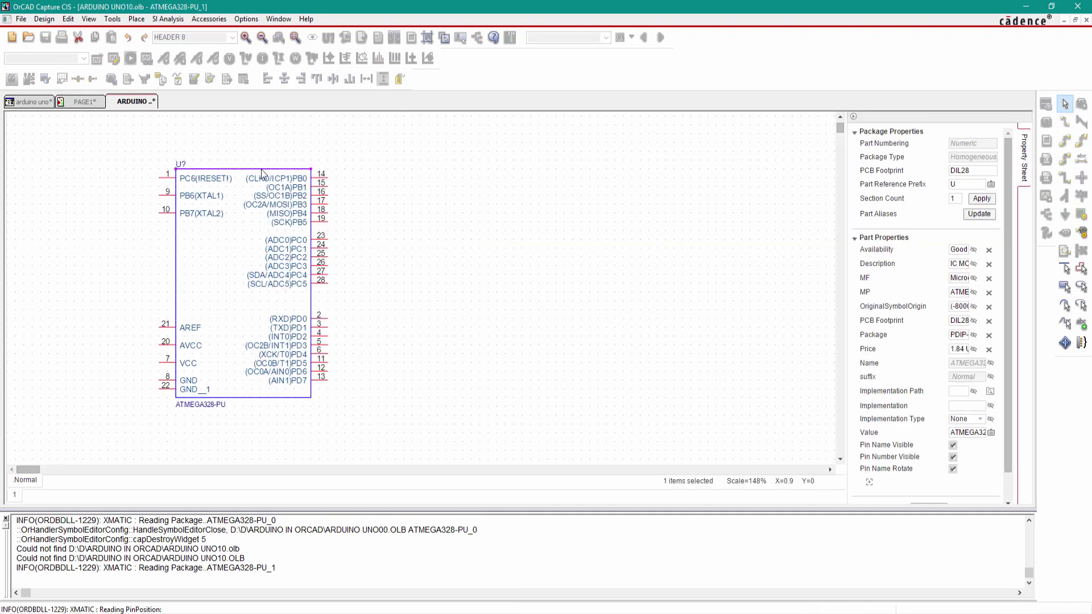
# Step: Enlarge the ATMEGA328-PU symbol's body outline in width and height by extending its upper-right corner outward
pyautogui.click(263, 174)
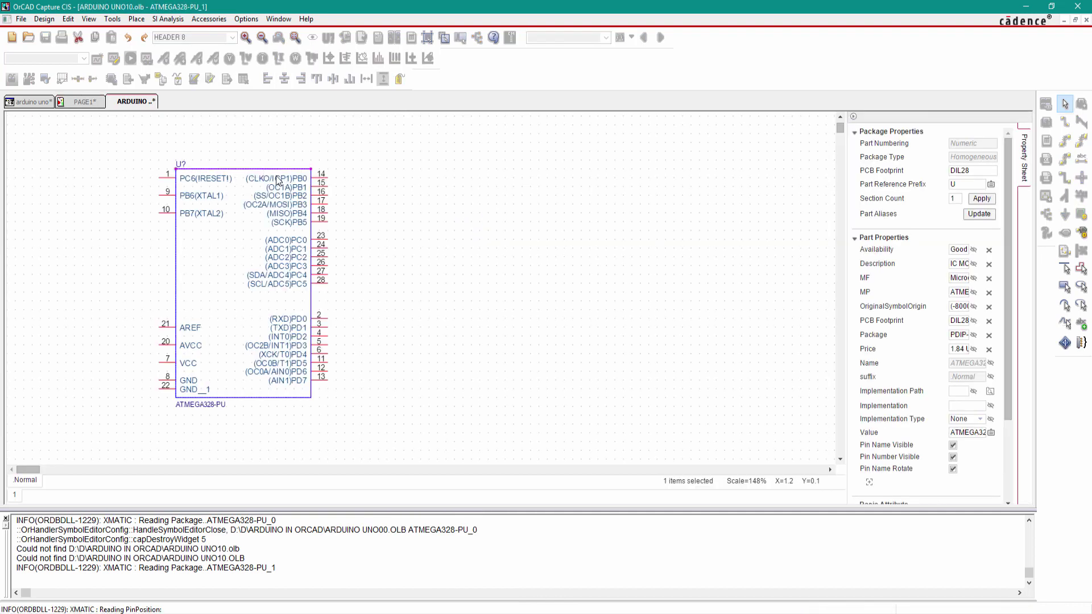
pyautogui.click(283, 185)
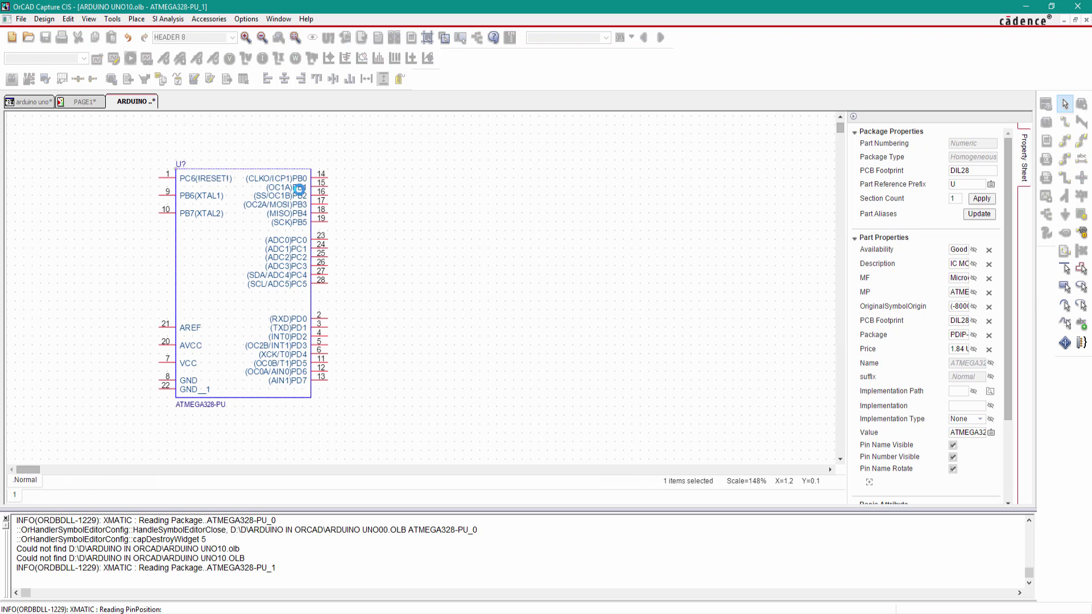
pyautogui.click(183, 264)
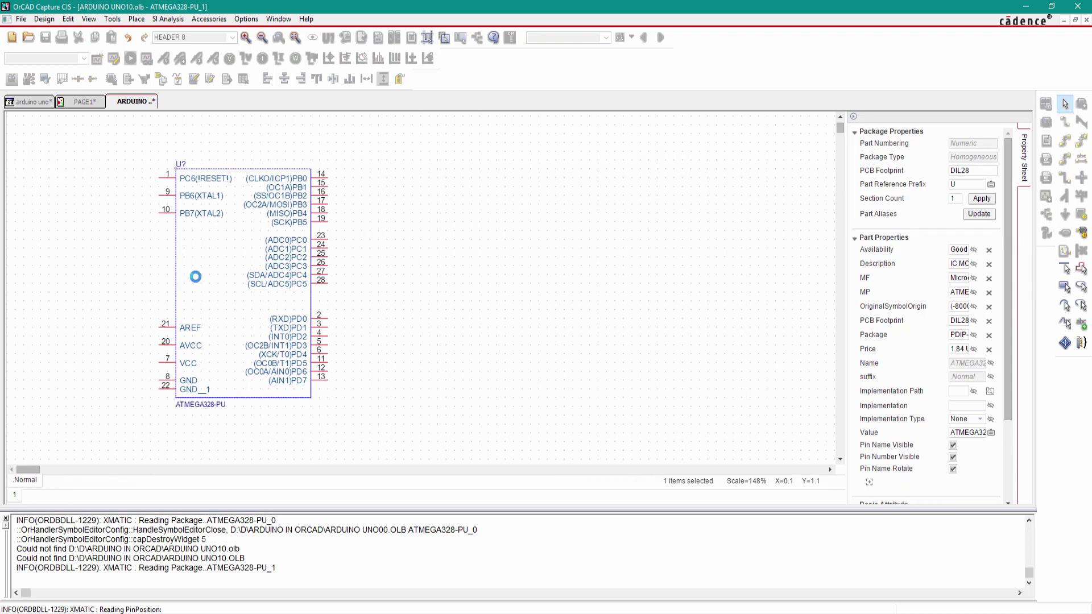
pyautogui.click(268, 397)
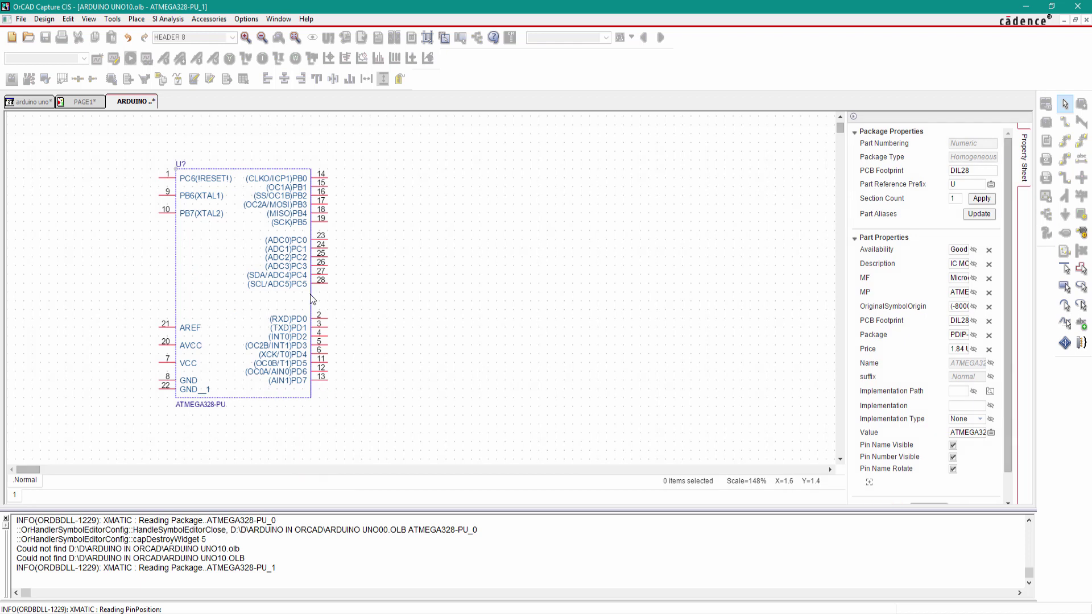
pyautogui.click(319, 202)
pyautogui.moveTo(310, 168); pyautogui.dragTo(361, 124)
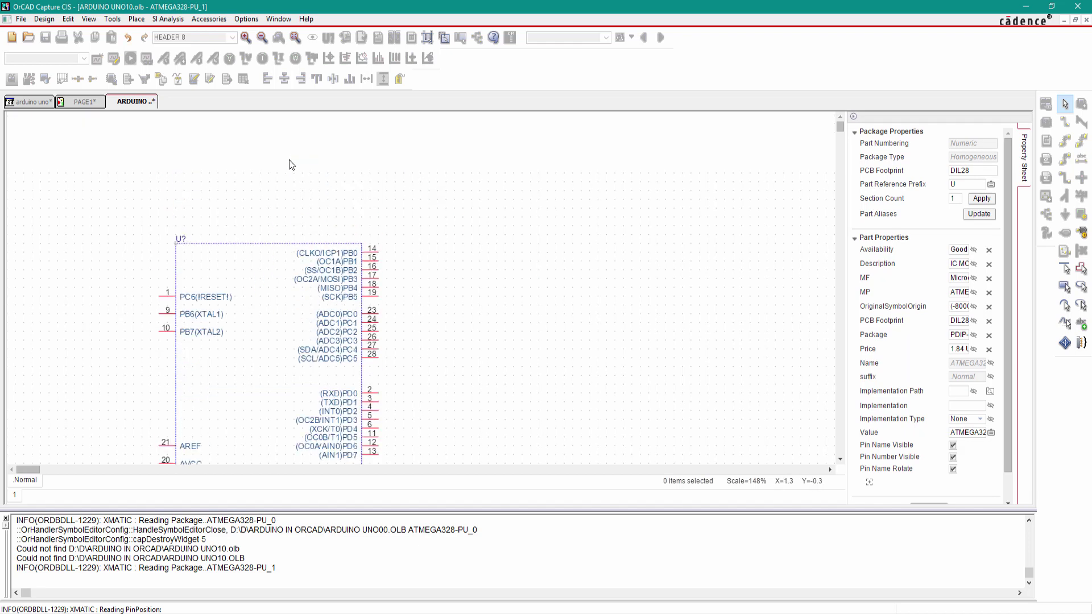
# Step: Reverse the PD pins on the symbol's right side so they run from PD7 down to PD0 just above the body's lower edge
pyautogui.scroll(-2, 387, 212)
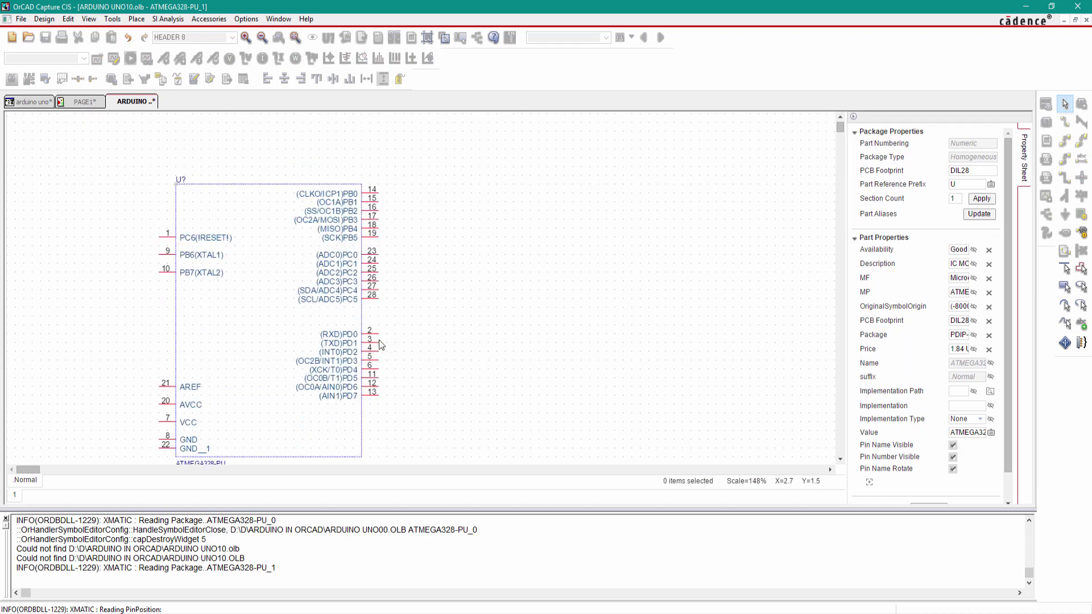
pyautogui.scroll(-2, 464, 318)
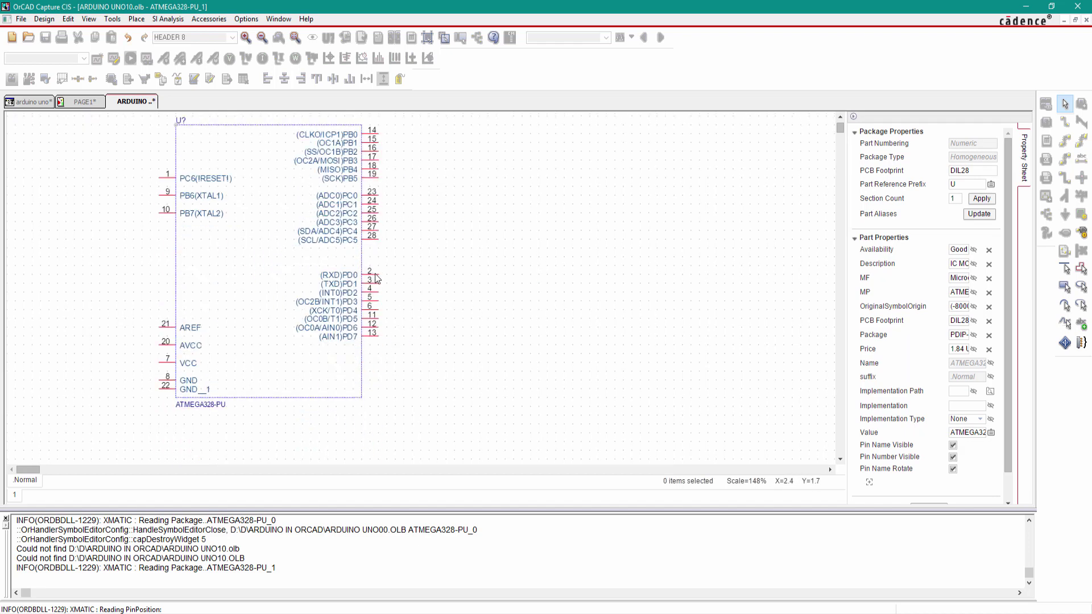
pyautogui.moveTo(385, 372); pyautogui.dragTo(378, 387)
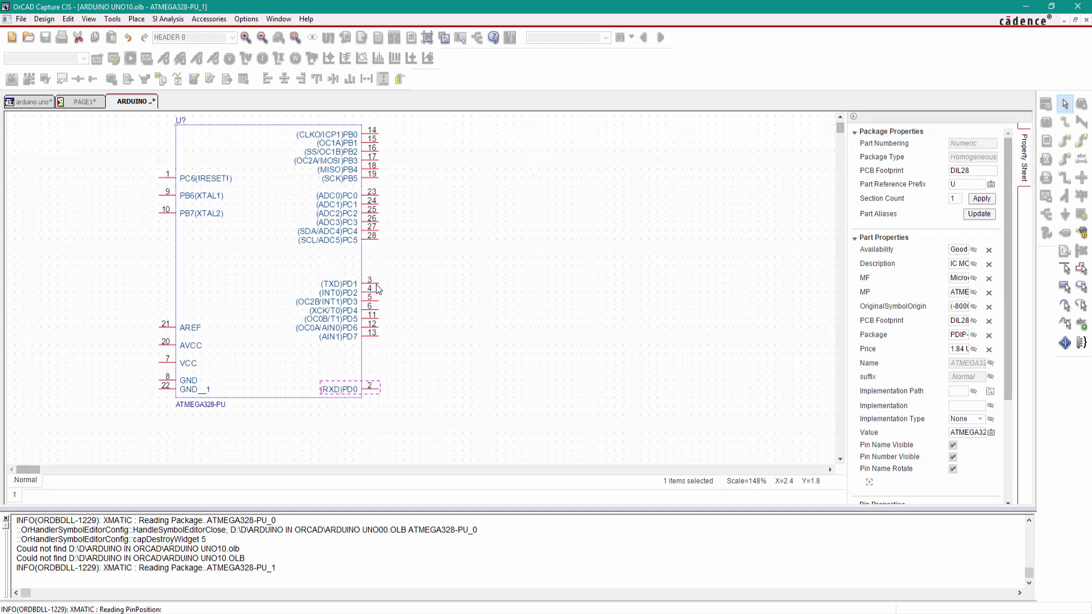
pyautogui.moveTo(376, 282); pyautogui.dragTo(378, 380)
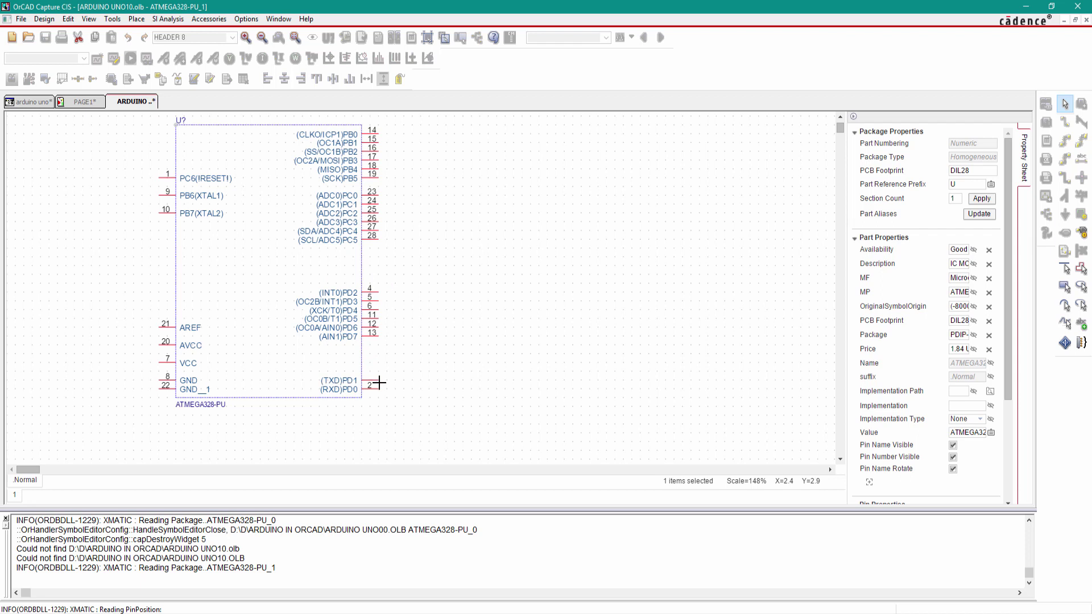
pyautogui.moveTo(375, 289); pyautogui.dragTo(376, 369)
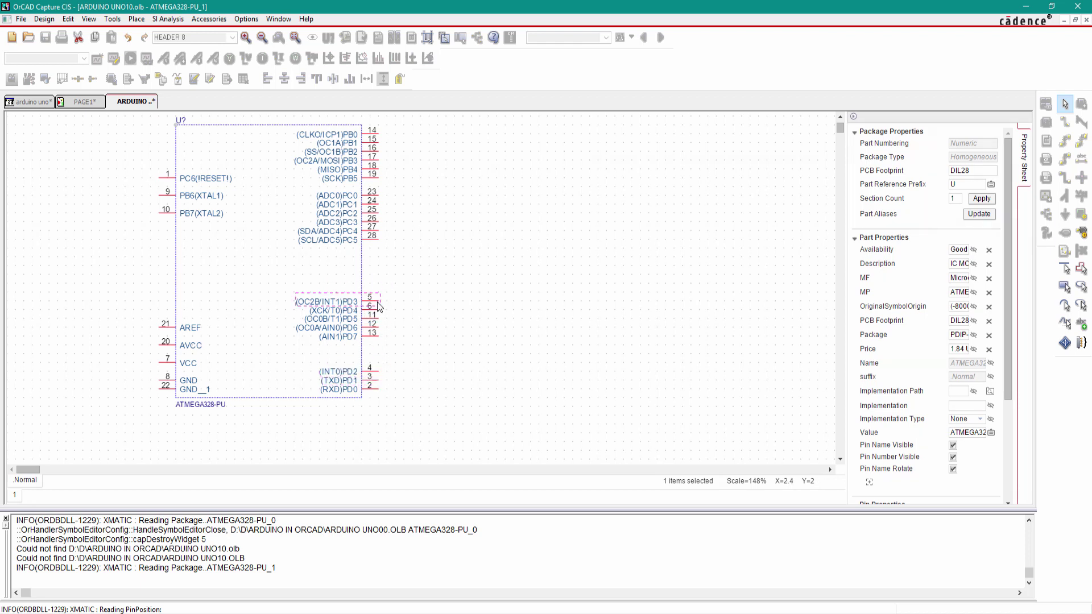
pyautogui.moveTo(378, 307); pyautogui.dragTo(377, 340)
pyautogui.click(378, 330)
pyautogui.click(371, 310)
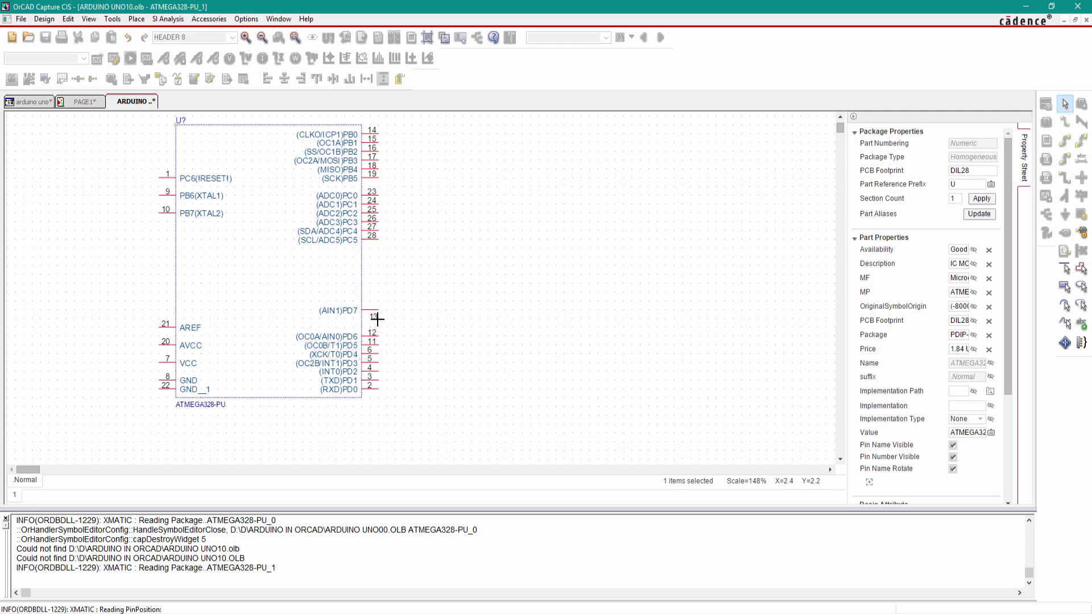
pyautogui.click(578, 206)
pyautogui.moveTo(378, 313); pyautogui.dragTo(380, 330)
pyautogui.moveTo(402, 313); pyautogui.dragTo(369, 393)
pyautogui.click(423, 239)
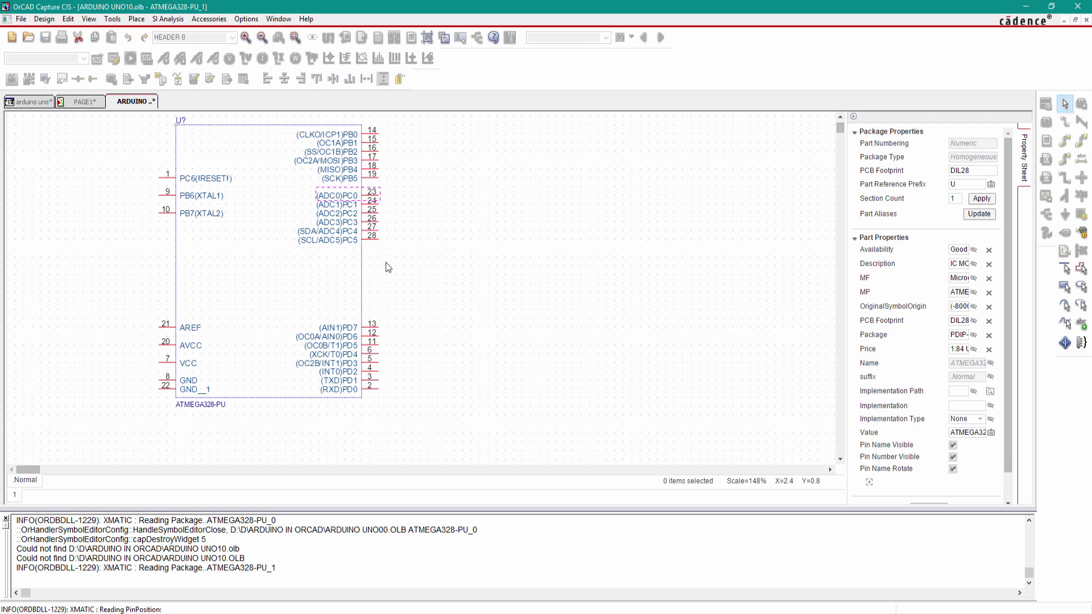
# Step: Reverse the PC pins on the right side so they run from PC5 down to PC0 above the PD group
pyautogui.moveTo(383, 283); pyautogui.dragTo(383, 284)
pyautogui.moveTo(378, 204); pyautogui.dragTo(380, 275)
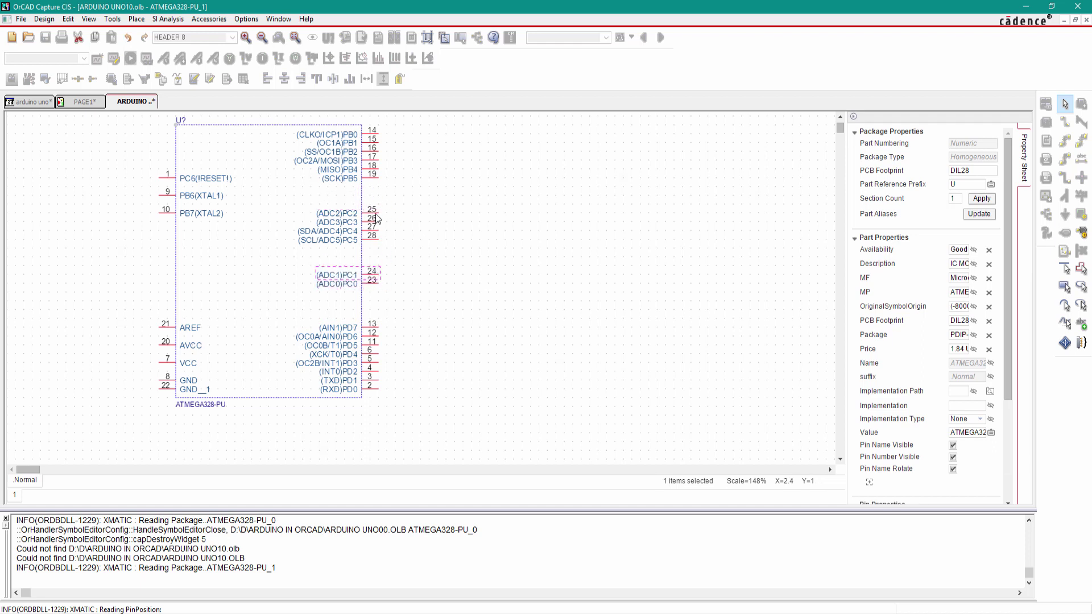
pyautogui.moveTo(377, 214); pyautogui.dragTo(388, 270)
pyautogui.hotkey('ctrl', 'z')
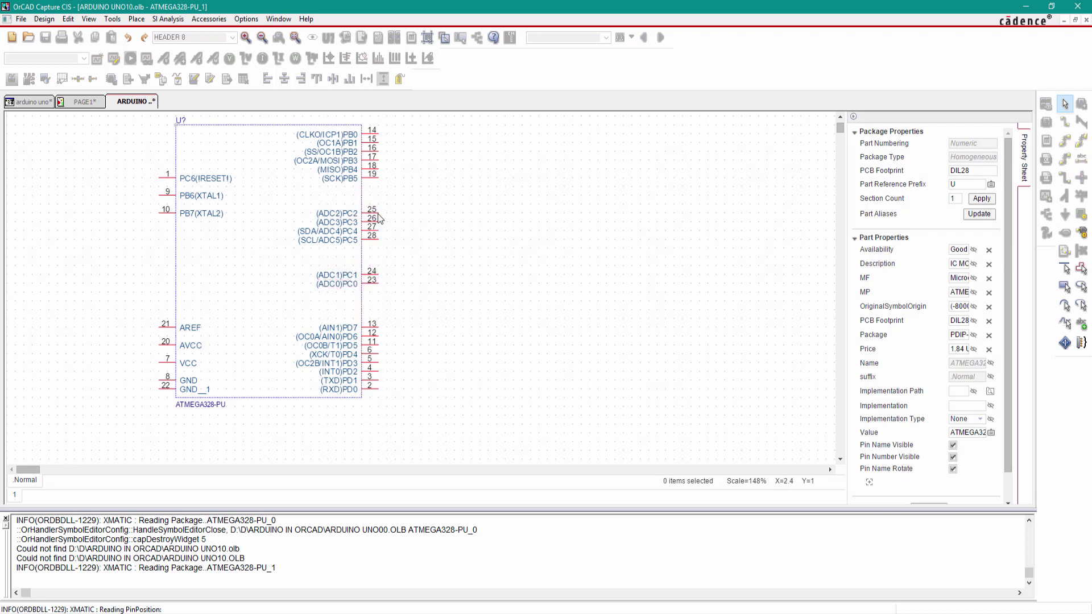
pyautogui.moveTo(377, 214); pyautogui.dragTo(380, 248)
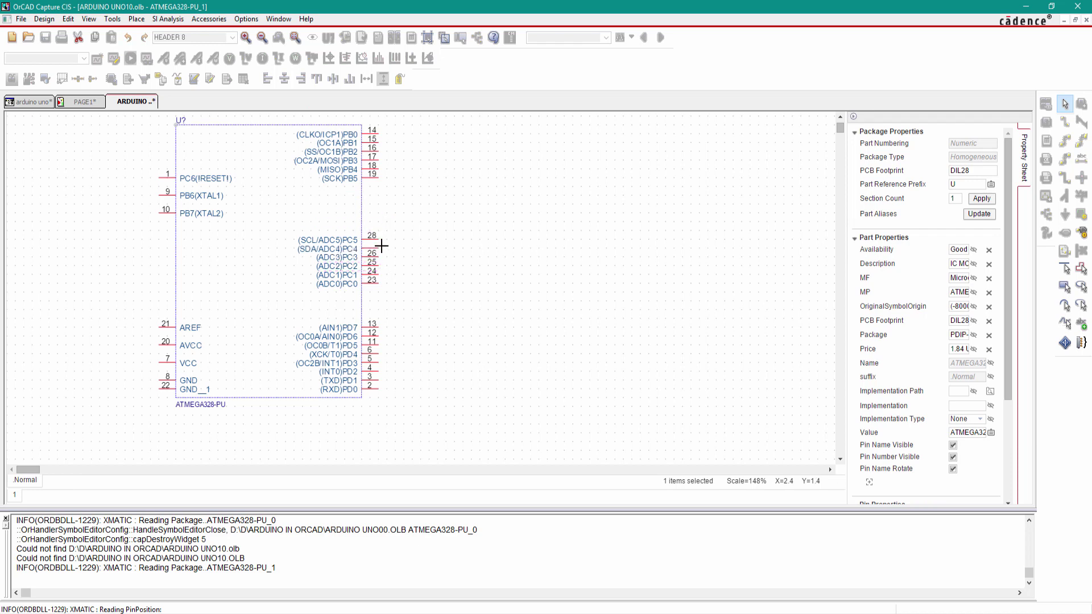
pyautogui.click(446, 226)
# Step: Reverse the PB pins to run from PB5 down to PB0 at the body's upper right, and shift the PC pin group up one grid step
pyautogui.scroll(1, 367, 152)
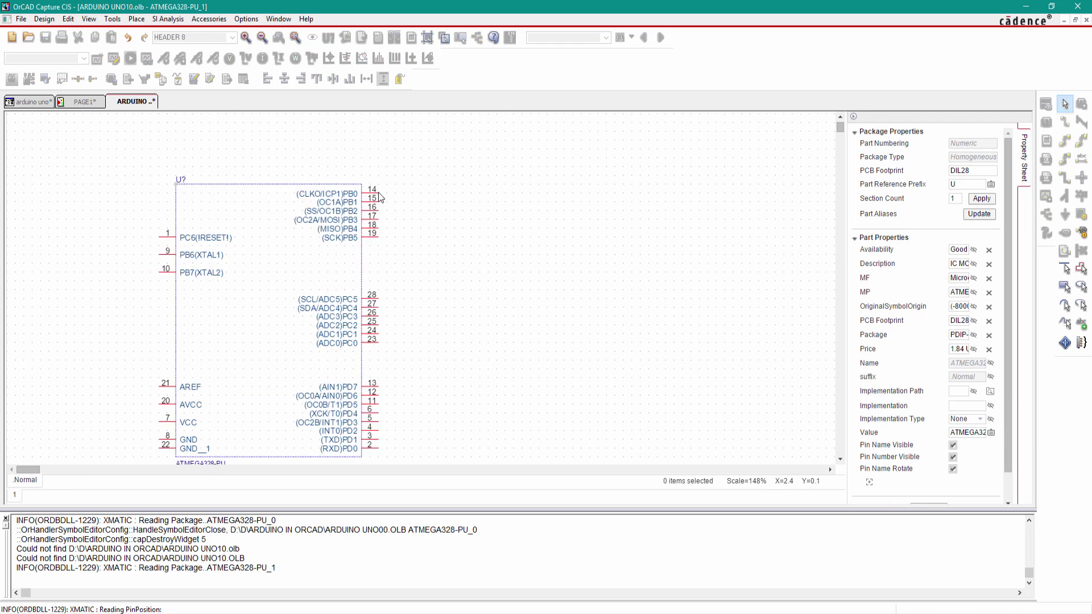
pyautogui.moveTo(380, 201); pyautogui.dragTo(379, 237)
pyautogui.click(379, 213)
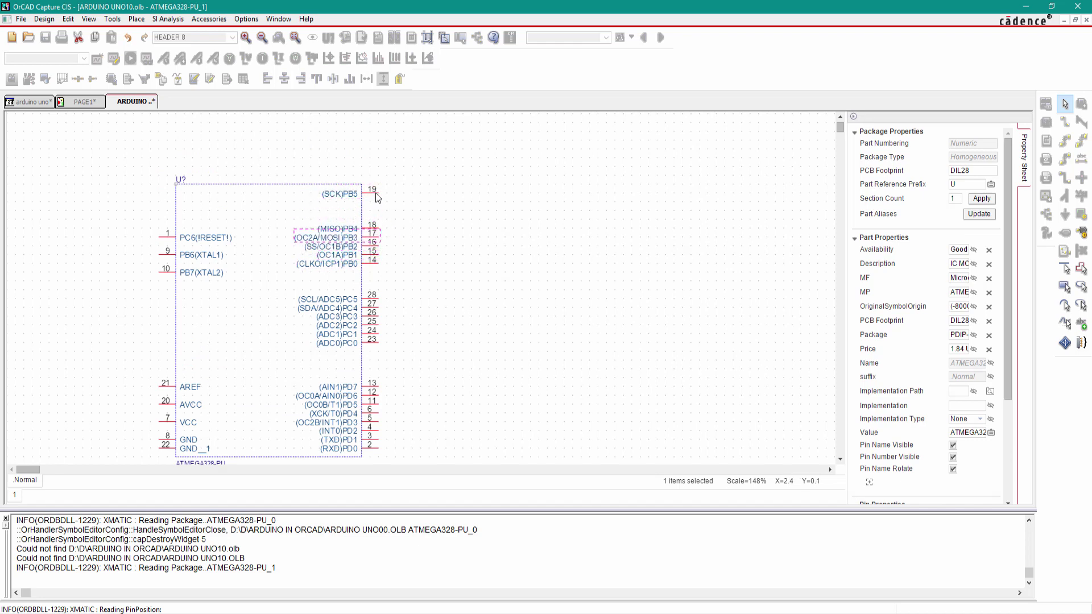
pyautogui.moveTo(378, 194); pyautogui.dragTo(384, 221)
pyautogui.moveTo(387, 269); pyautogui.dragTo(349, 219)
pyautogui.moveTo(366, 239); pyautogui.dragTo(366, 213)
pyautogui.moveTo(426, 332); pyautogui.dragTo(425, 274, button='middle')
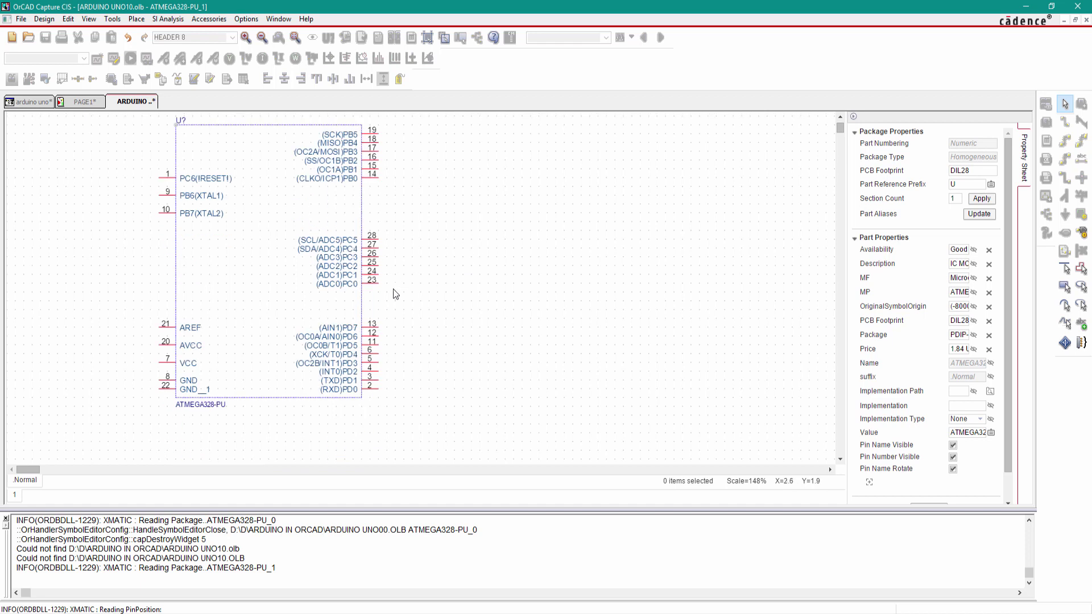
pyautogui.moveTo(392, 289); pyautogui.dragTo(367, 233)
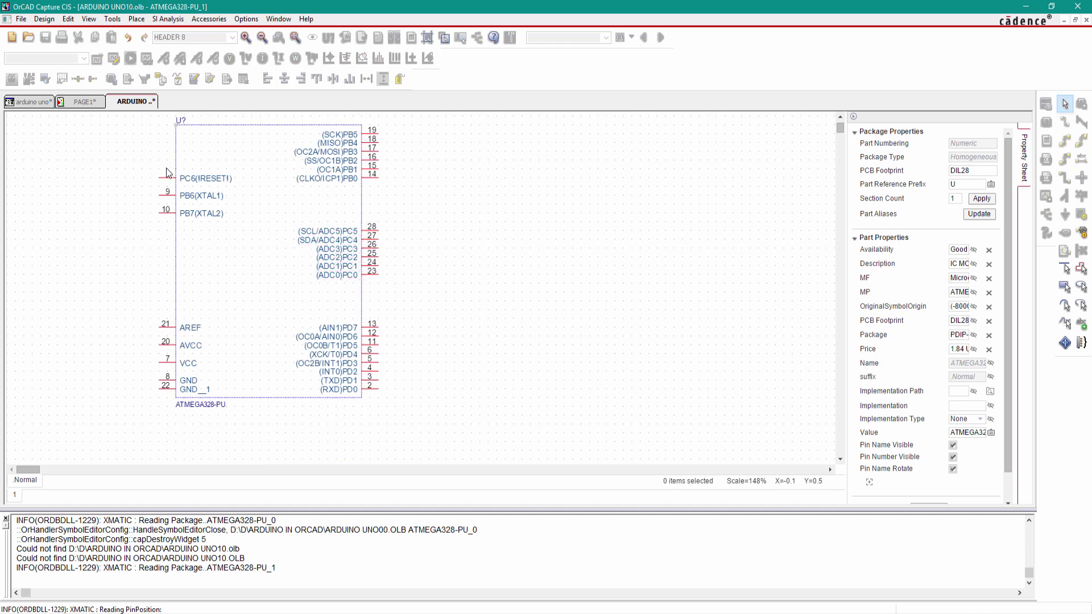
# Step: Move reset pin 1 up level with pin 19, and raise crystal pins 9 and 10 beneath it on the left side
pyautogui.moveTo(161, 182); pyautogui.dragTo(165, 135)
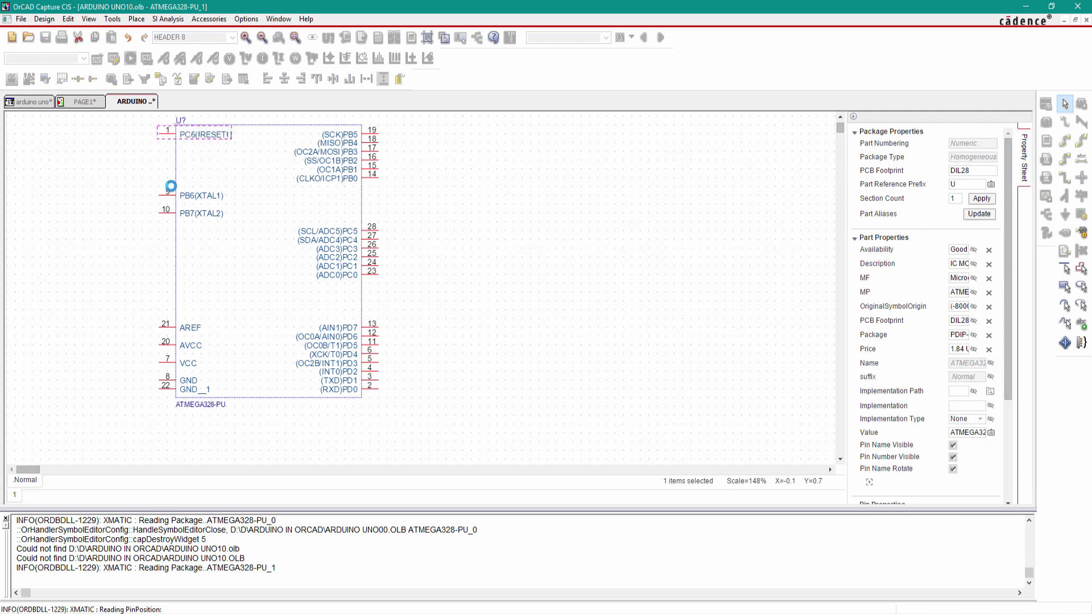
pyautogui.moveTo(164, 200); pyautogui.dragTo(164, 164)
pyautogui.moveTo(160, 214); pyautogui.dragTo(165, 196)
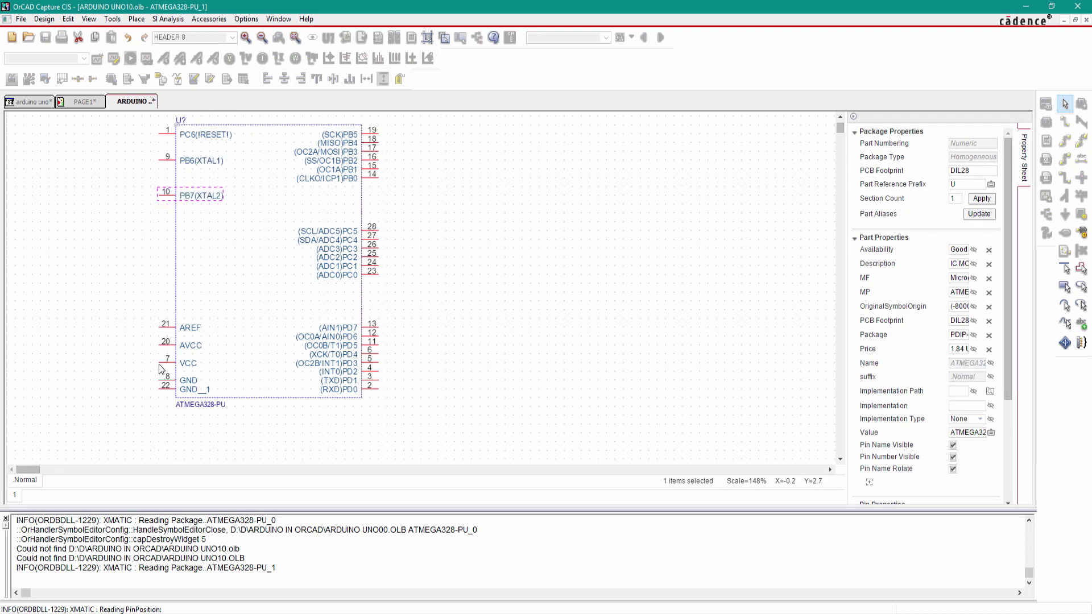
# Step: Move VCC pin 7 and AVCC pin 20 up beneath pin 10, and lower AREF pin 21 toward the GND pins
pyautogui.moveTo(161, 367); pyautogui.dragTo(164, 239)
pyautogui.moveTo(161, 346); pyautogui.dragTo(157, 281)
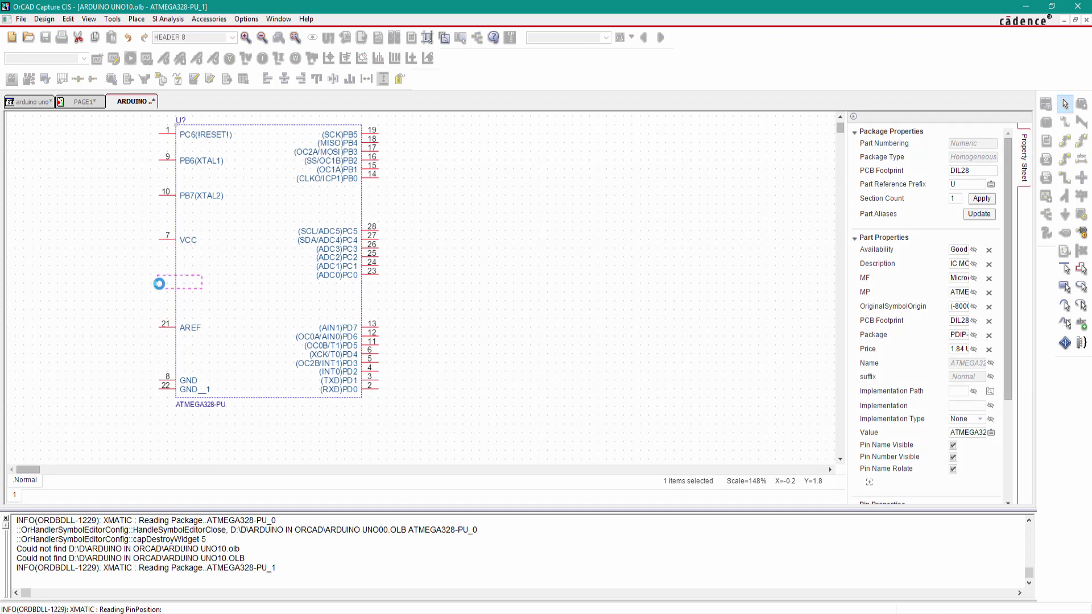
pyautogui.moveTo(161, 328); pyautogui.dragTo(158, 350)
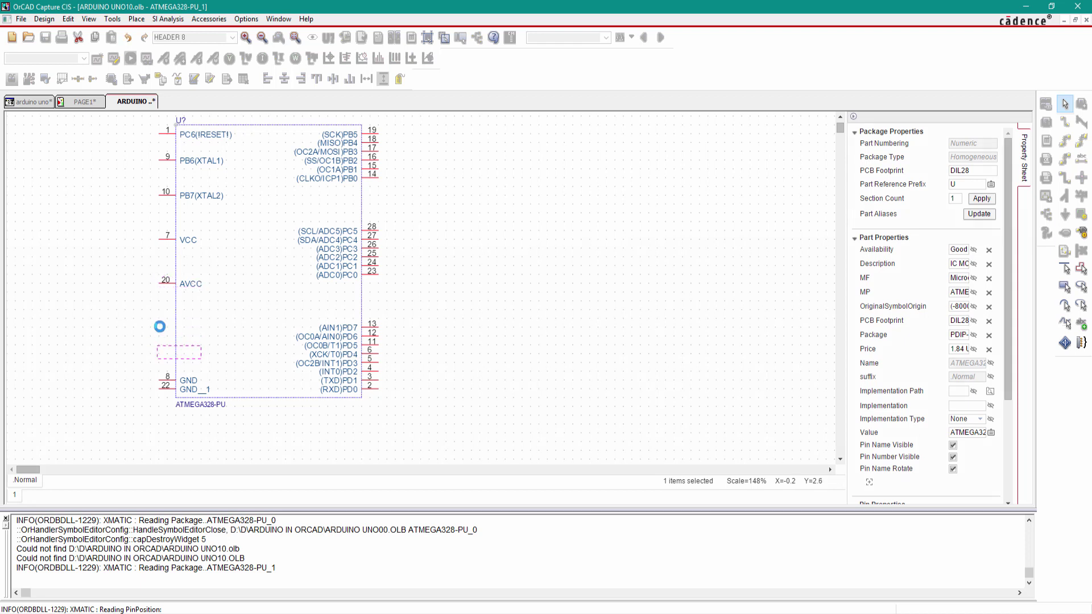
pyautogui.moveTo(162, 289); pyautogui.dragTo(162, 297)
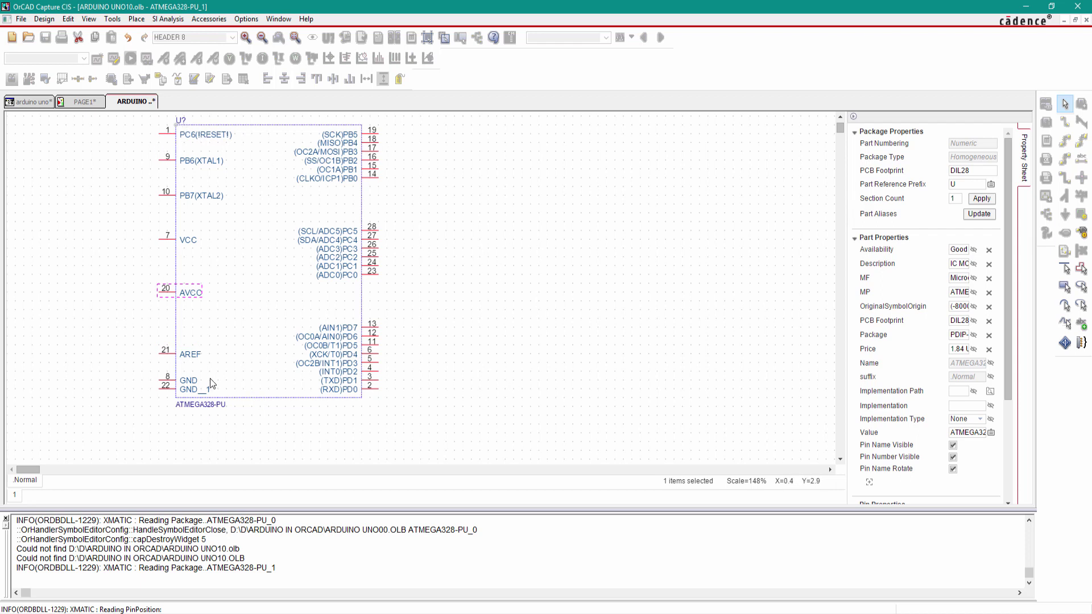
# Step: Draw a rectangle along the ATMEGA328-PU symbol's body boundary from its upper-left to its lower-right corner
pyautogui.click(142, 19)
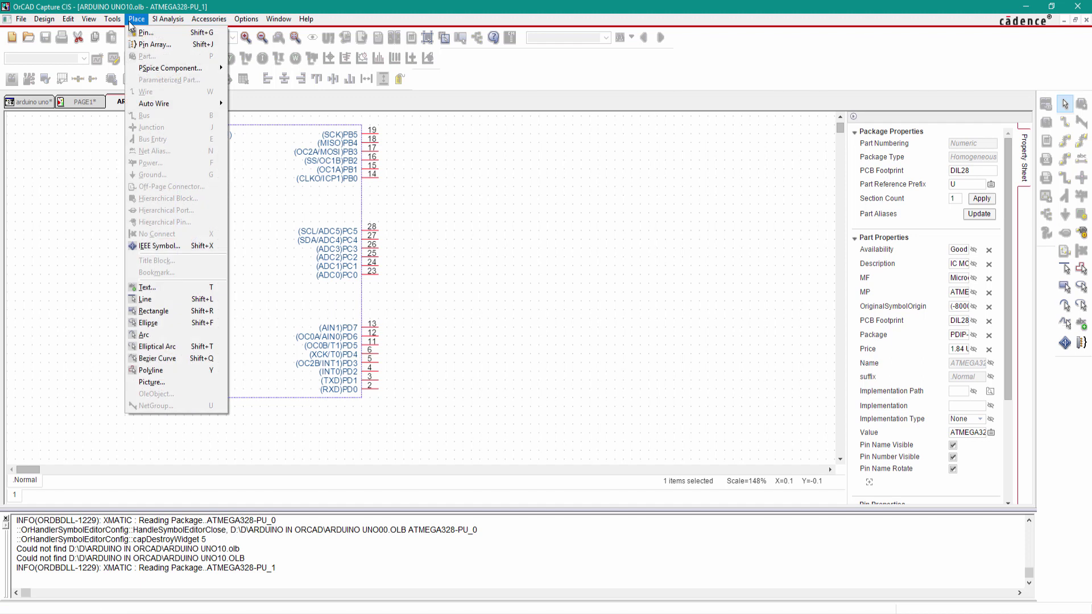
pyautogui.click(153, 312)
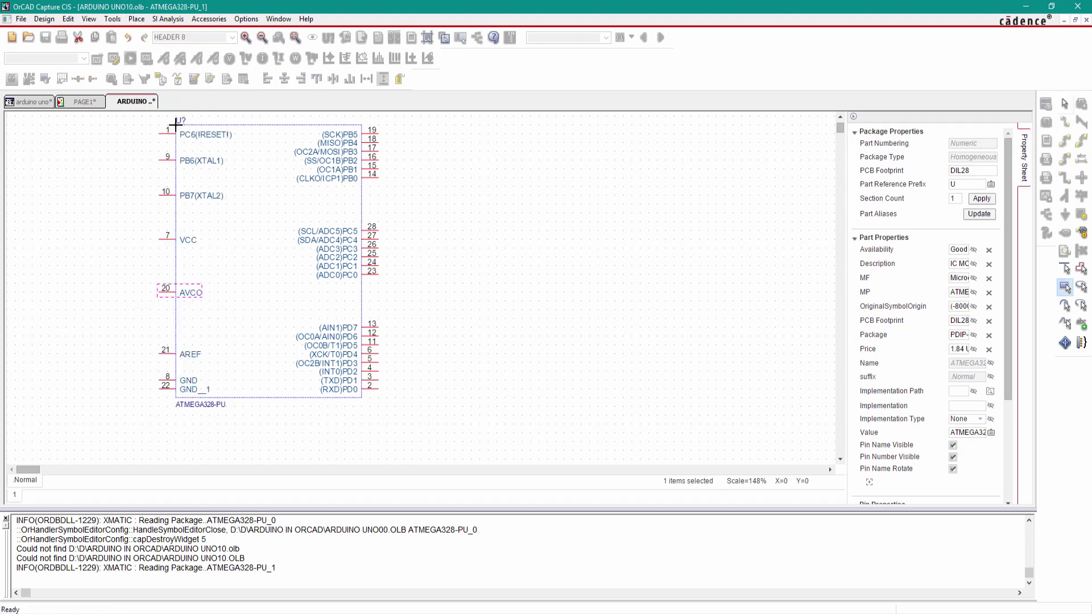
pyautogui.moveTo(176, 124); pyautogui.dragTo(360, 397)
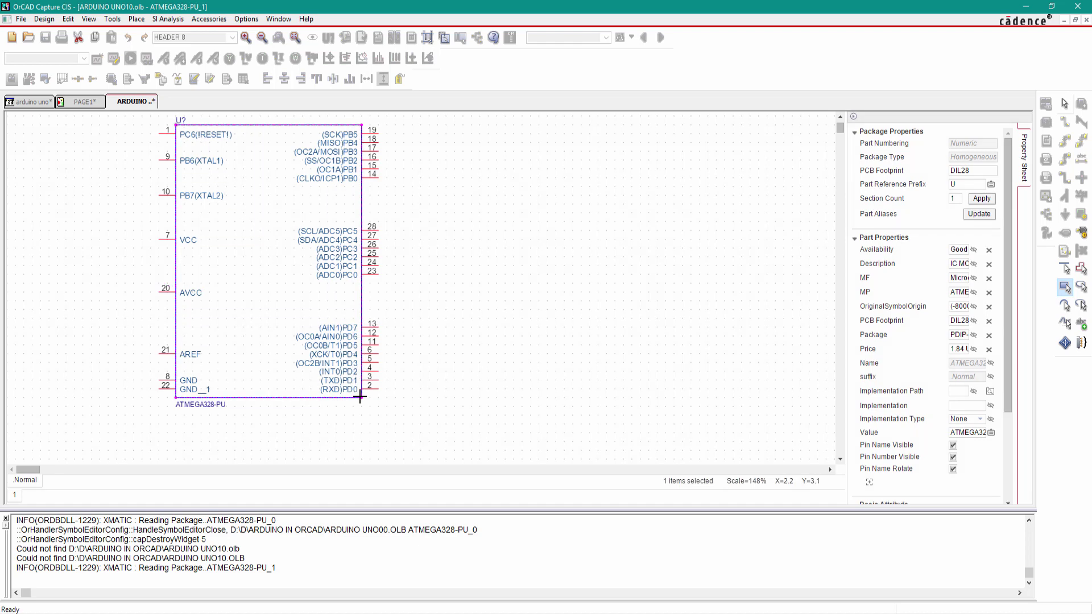
# Step: Close the ATMEGA328-PU symbol editor and apply the edit to all part instances in the design
pyautogui.rightClick(131, 104)
pyautogui.click(168, 174)
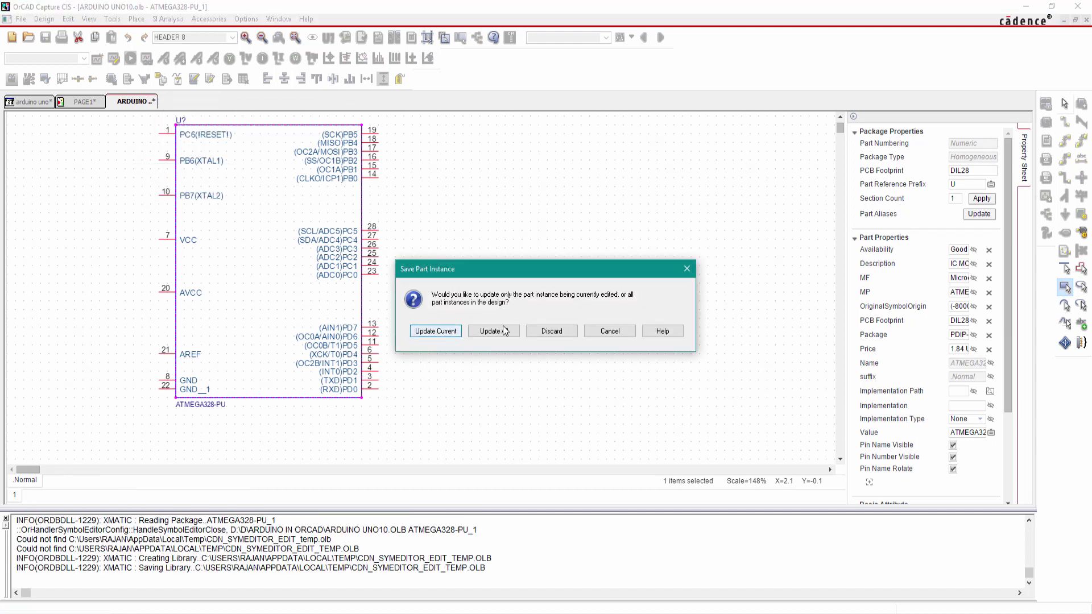
pyautogui.click(505, 331)
pyautogui.click(581, 342)
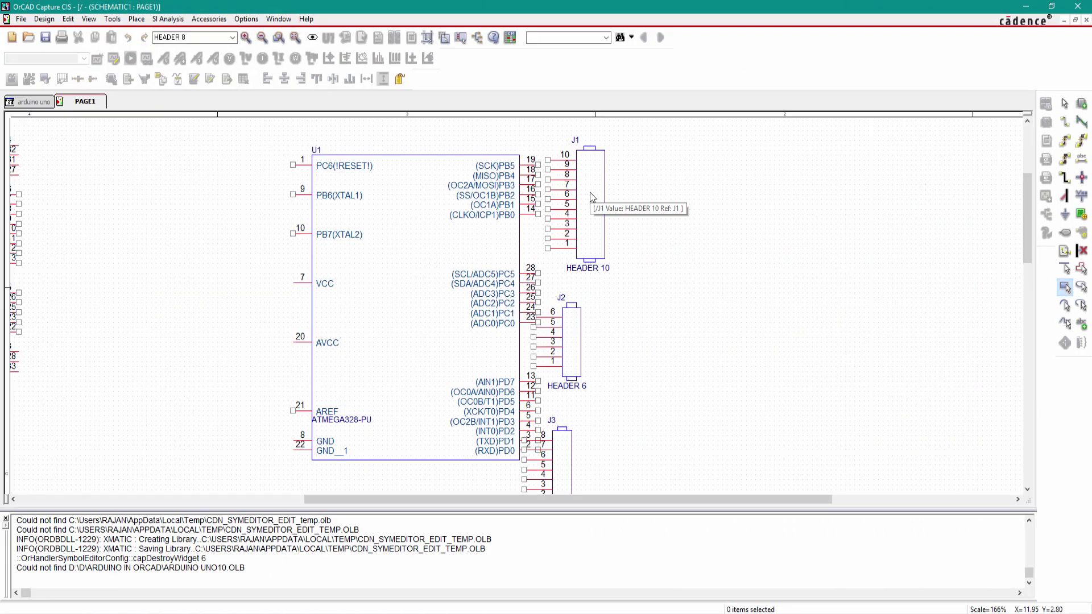
# Step: Move connectors J1, J2 and J3 further right of U1, placing them beside its PB, PC and PD pin groups
pyautogui.moveTo(591, 194); pyautogui.dragTo(635, 161)
pyautogui.moveTo(574, 331); pyautogui.dragTo(639, 268)
pyautogui.click(707, 281)
pyautogui.scroll(-1, 707, 281)
pyautogui.click(677, 302)
pyautogui.scroll(-5, 677, 301)
pyautogui.moveTo(568, 393); pyautogui.dragTo(639, 337)
pyautogui.click(742, 366)
pyautogui.scroll(4, 742, 366)
pyautogui.moveTo(628, 392); pyautogui.dragTo(625, 386)
pyautogui.click(721, 320)
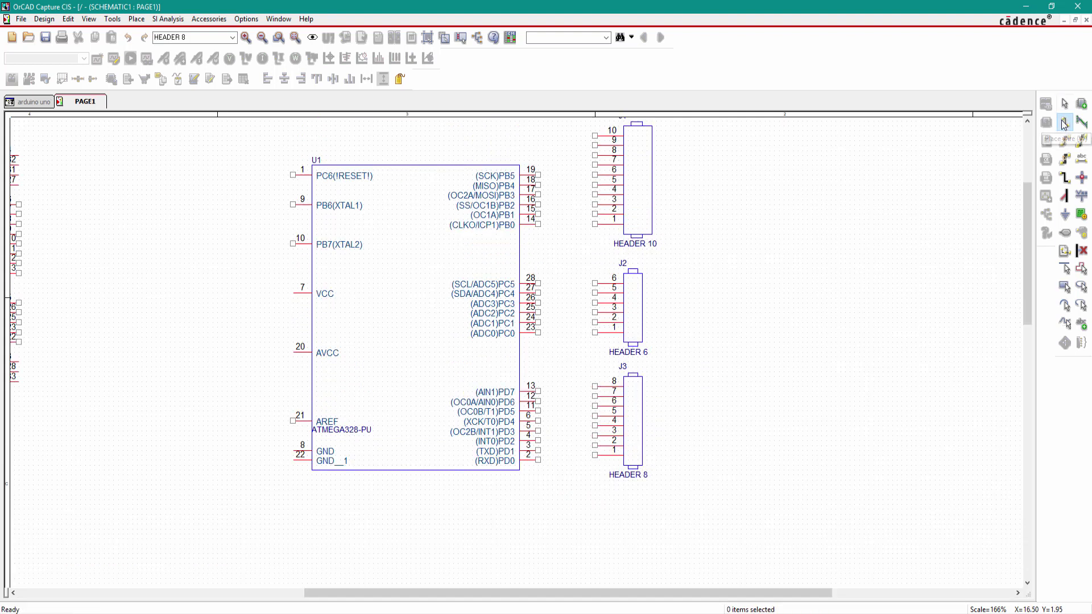
# Step: Wire U1's PD0 to PD7 pins straight across to pins 1 to 8 of connector J3
pyautogui.click(538, 460)
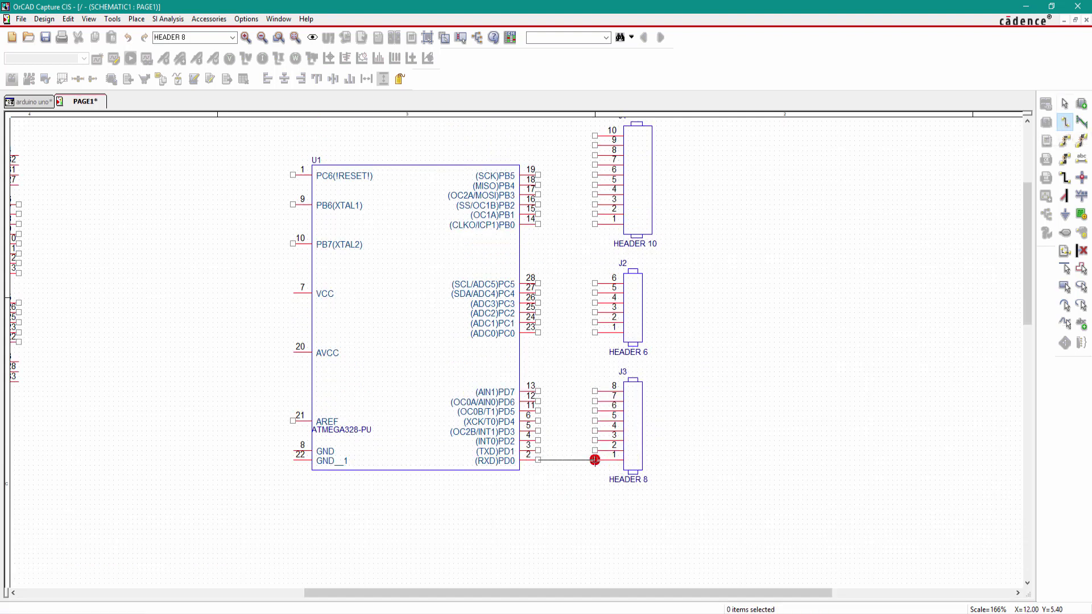
pyautogui.click(595, 460)
pyautogui.click(538, 450)
pyautogui.click(594, 450)
pyautogui.click(538, 441)
pyautogui.click(595, 441)
pyautogui.click(538, 431)
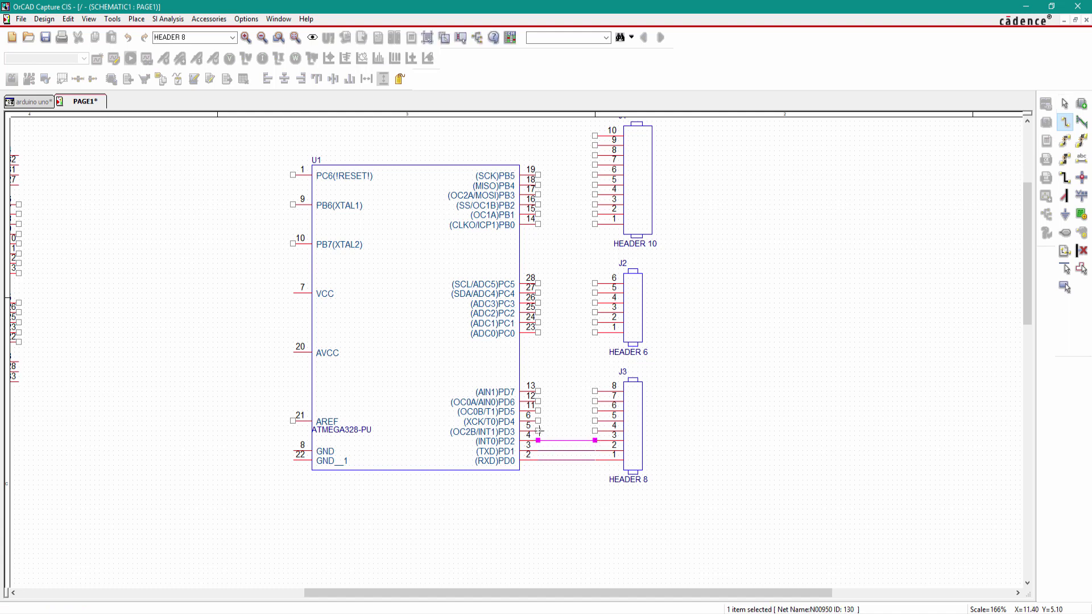
pyautogui.click(595, 431)
pyautogui.click(538, 422)
pyautogui.click(595, 422)
pyautogui.click(538, 411)
pyautogui.click(595, 411)
pyautogui.click(538, 401)
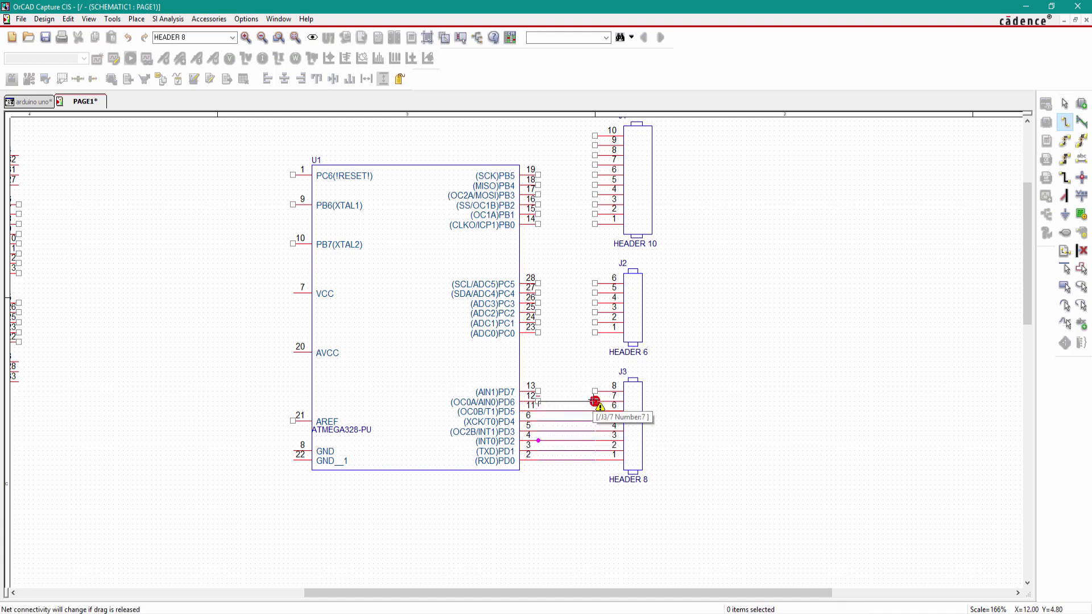
pyautogui.click(595, 401)
pyautogui.click(538, 391)
pyautogui.click(595, 392)
# Step: Wire U1's PC0 to PC5 pins straight across to pins 1 to 6 of connector J2
pyautogui.click(538, 333)
pyautogui.click(595, 333)
pyautogui.click(538, 323)
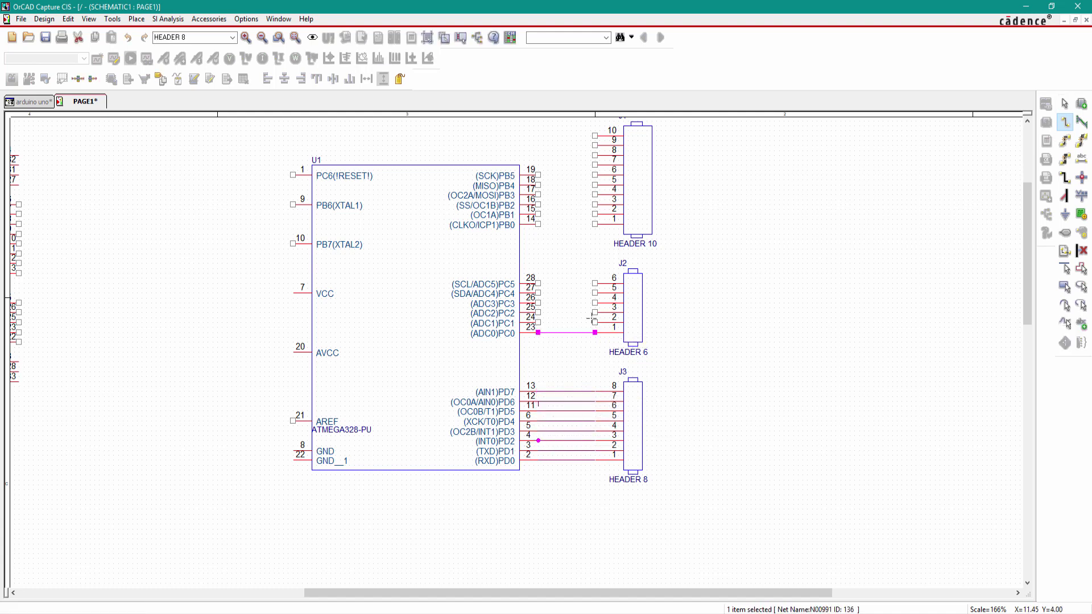
pyautogui.click(595, 322)
pyautogui.click(538, 312)
pyautogui.click(595, 313)
pyautogui.click(538, 303)
pyautogui.click(595, 303)
pyautogui.click(538, 293)
pyautogui.click(595, 293)
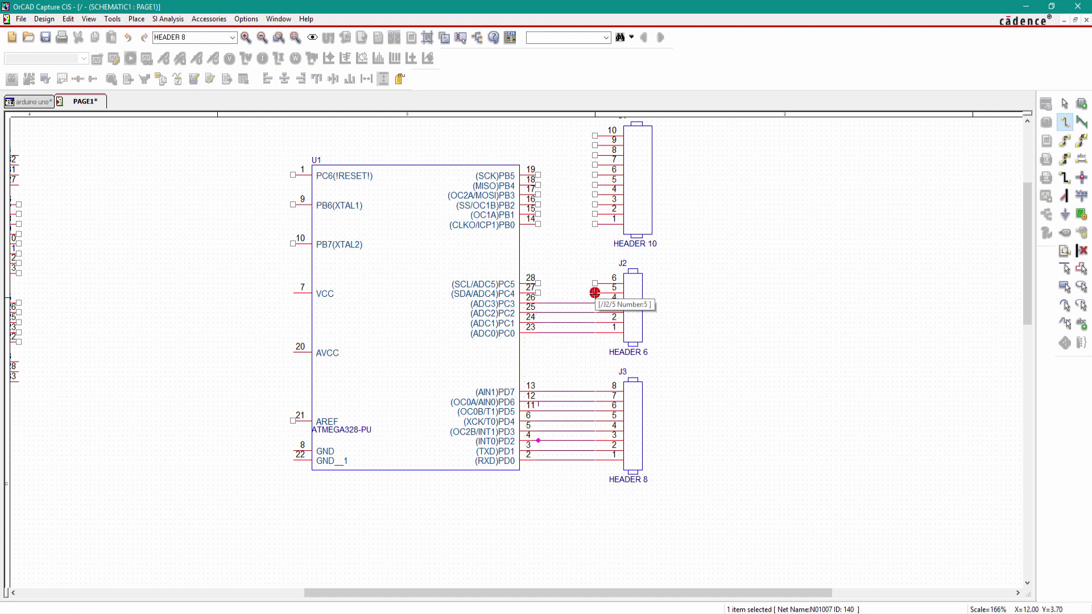
pyautogui.click(538, 283)
pyautogui.click(595, 283)
pyautogui.rightClick(597, 284)
pyautogui.click(616, 290)
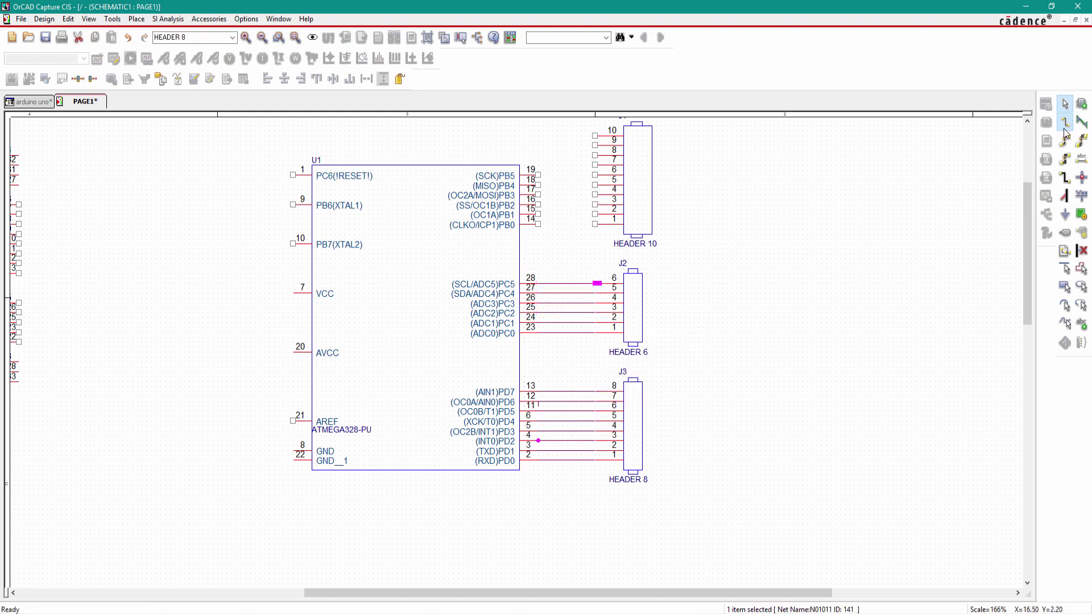
# Step: Wire U1's PB0 to PB5 pins straight across to pins 1 to 6 of connector J1
pyautogui.click(538, 215)
pyautogui.click(595, 215)
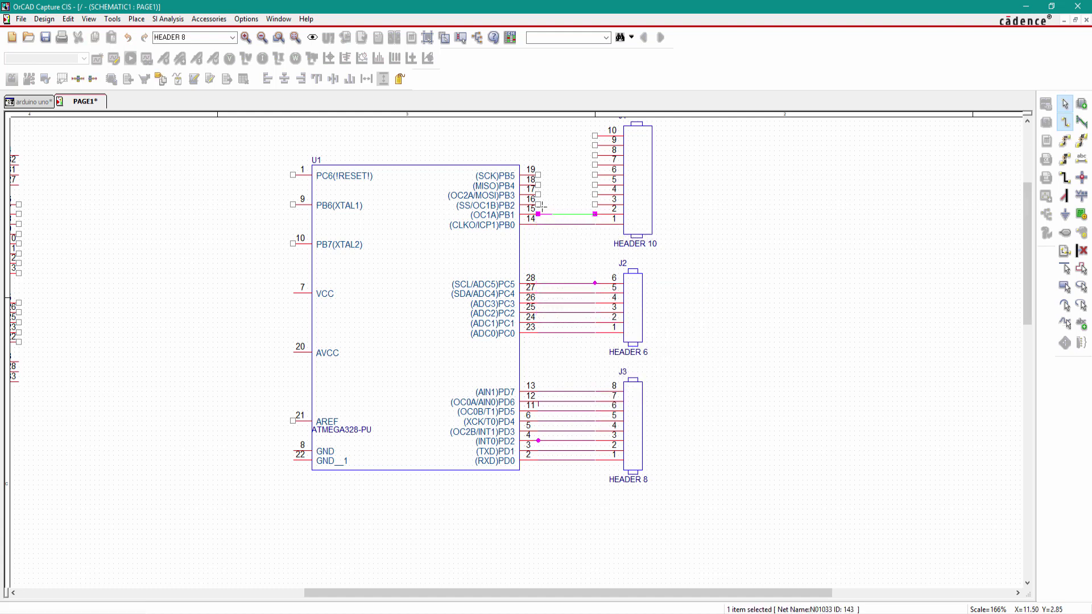
pyautogui.click(1066, 122)
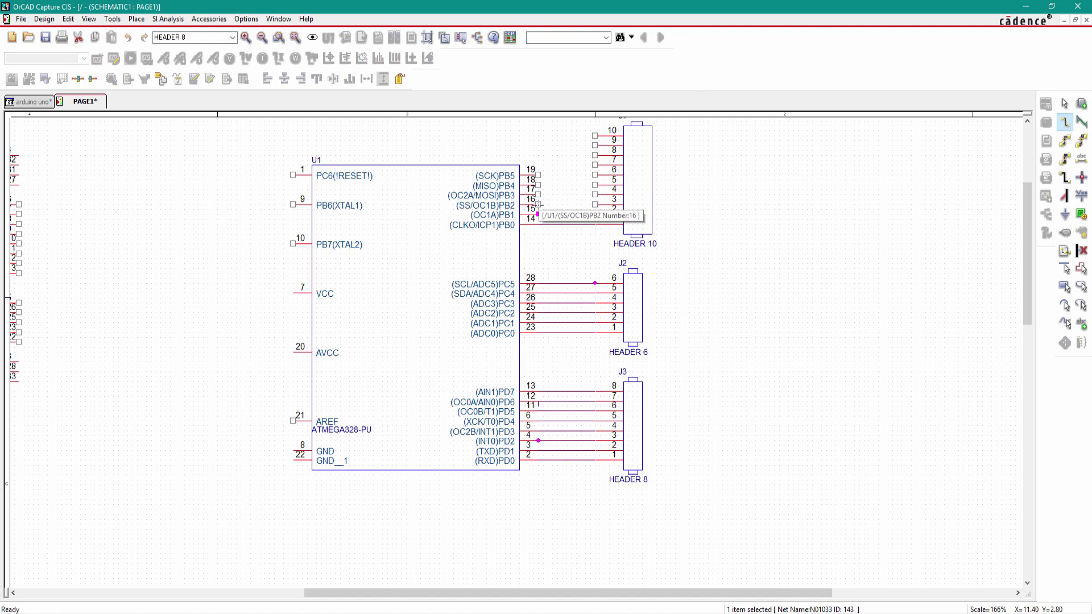
pyautogui.click(538, 205)
pyautogui.click(595, 205)
pyautogui.click(538, 195)
pyautogui.click(595, 195)
pyautogui.click(538, 186)
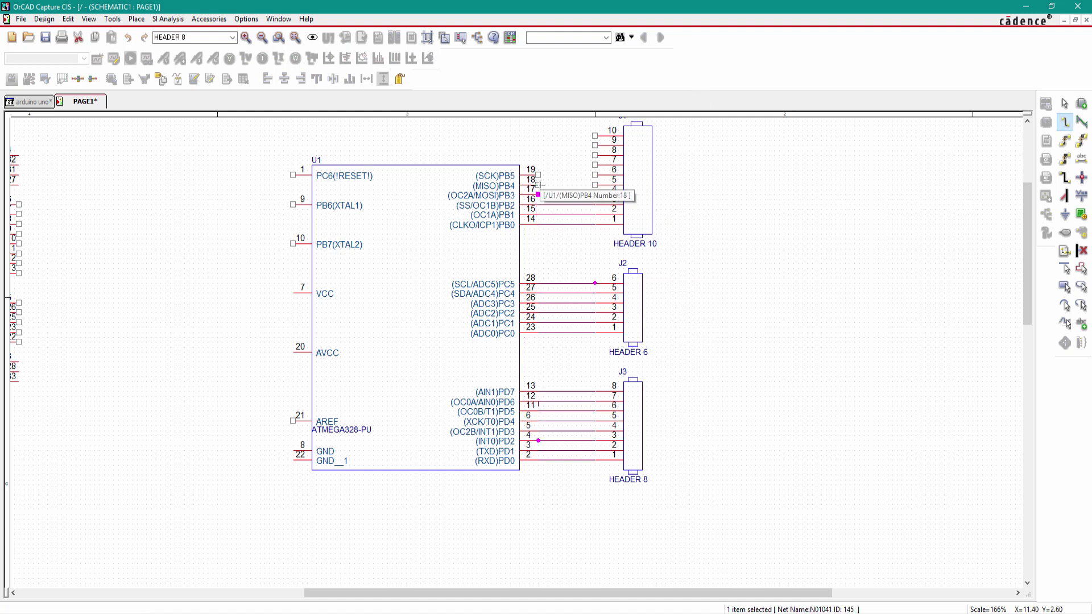
pyautogui.click(595, 186)
pyautogui.click(538, 176)
pyautogui.click(595, 176)
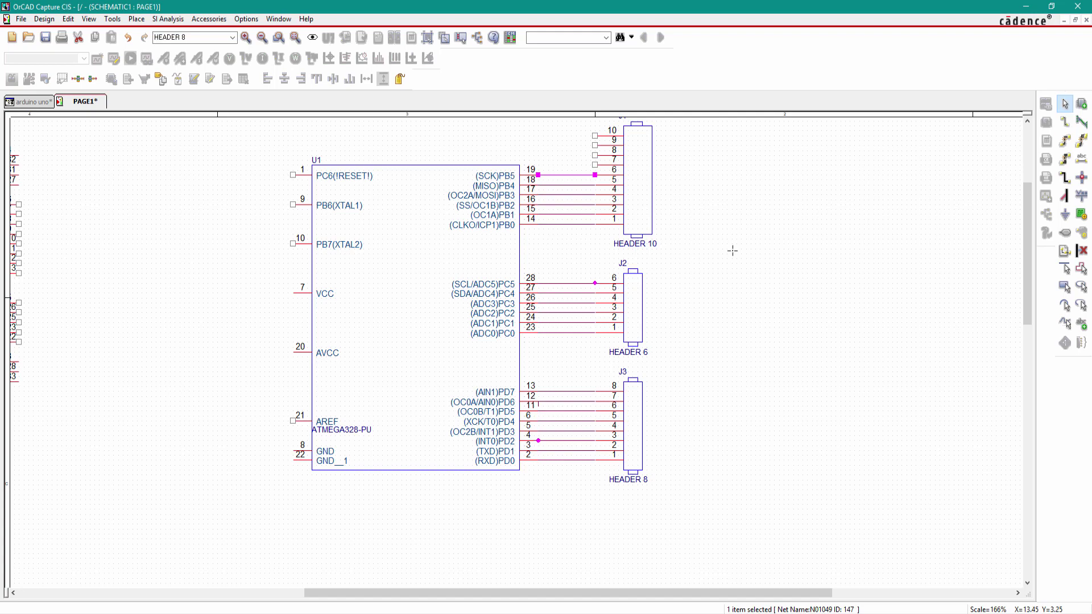